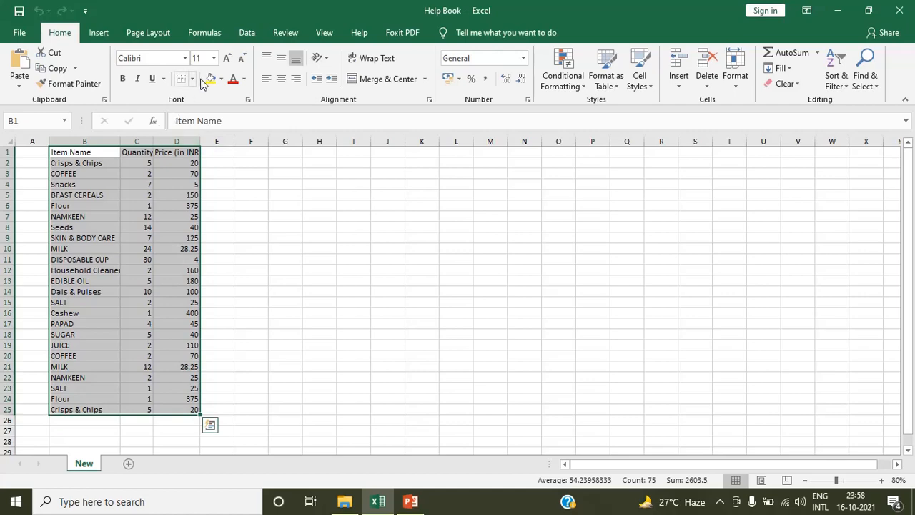
# Step: Set the item table's font size to 16 and auto-fit the widths of columns B to D
pyautogui.click(213, 59)
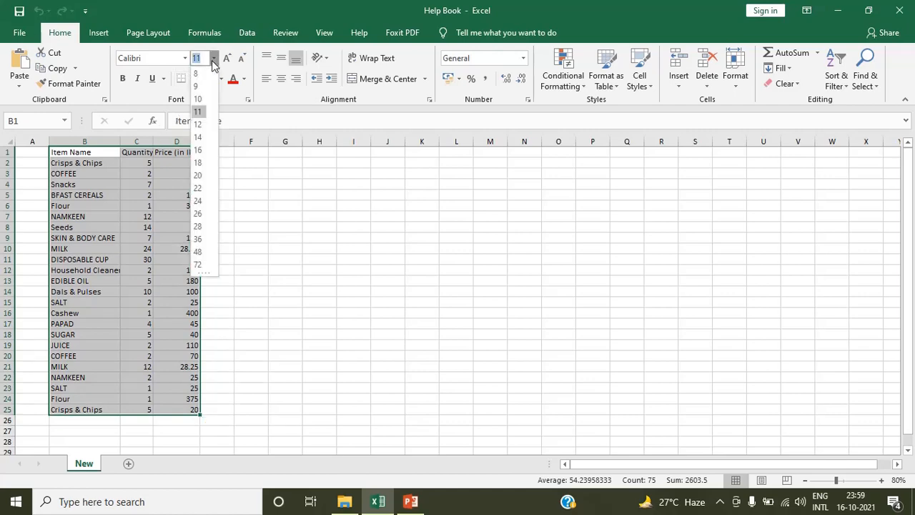
pyautogui.click(198, 150)
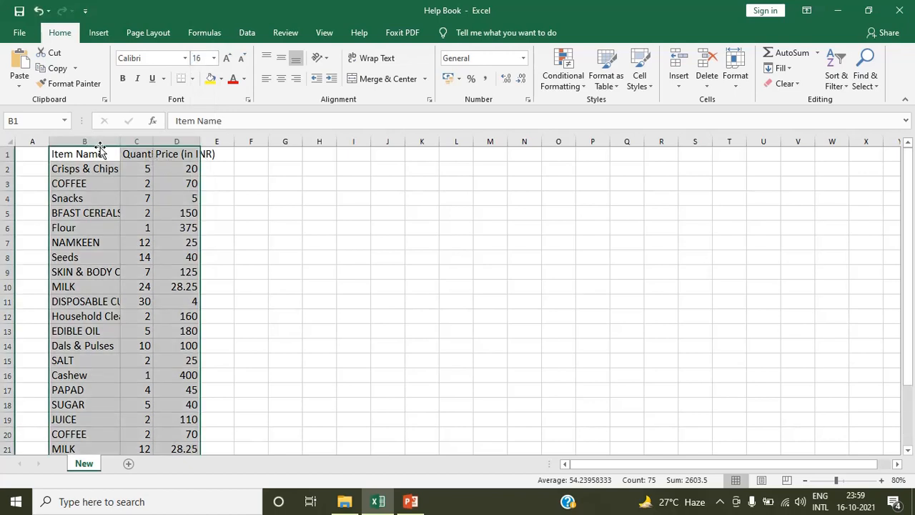
pyautogui.moveTo(100, 142); pyautogui.dragTo(192, 145)
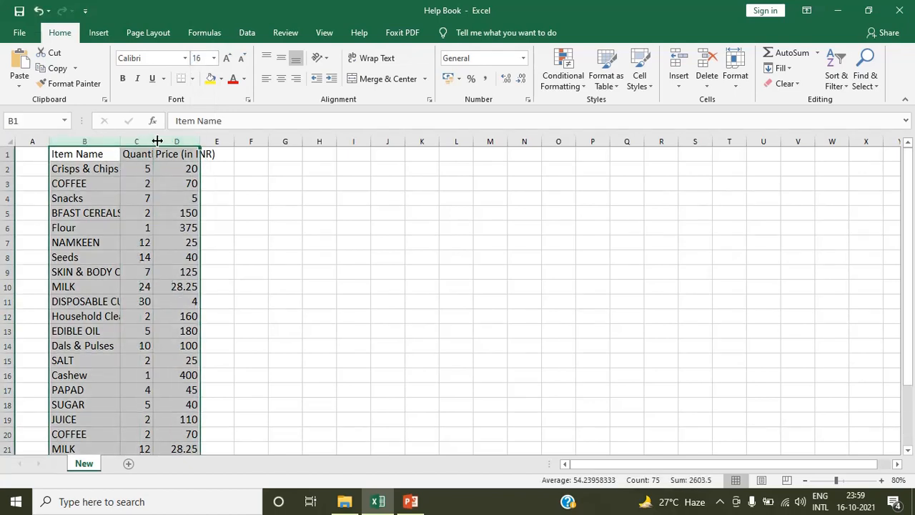
pyautogui.doubleClick(192, 145)
# Step: Enter the column header "Sl.N" in cell A1, beside the Item Name header
pyautogui.click(128, 155)
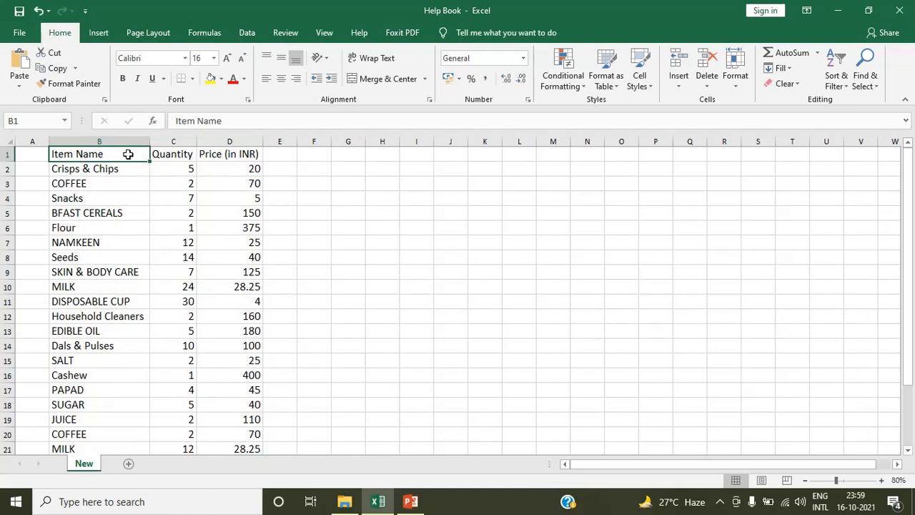
pyautogui.press('Left')
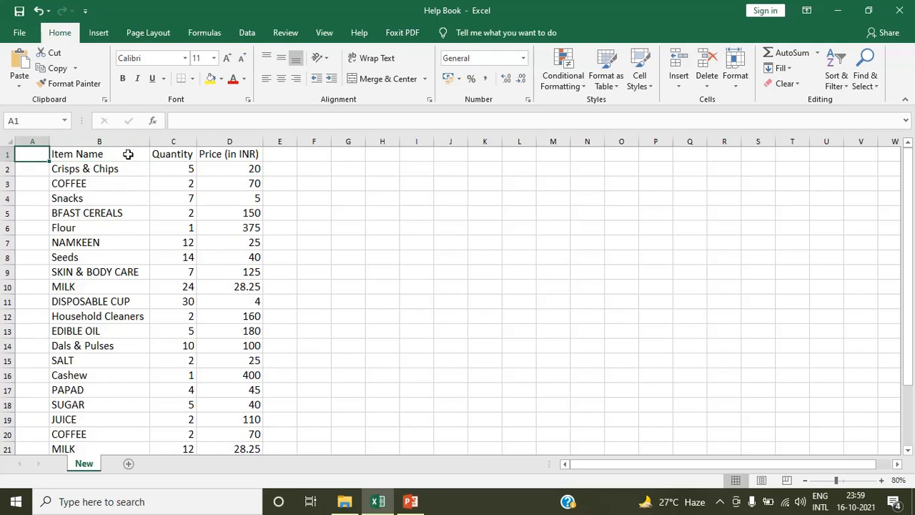
pyautogui.write('sl')
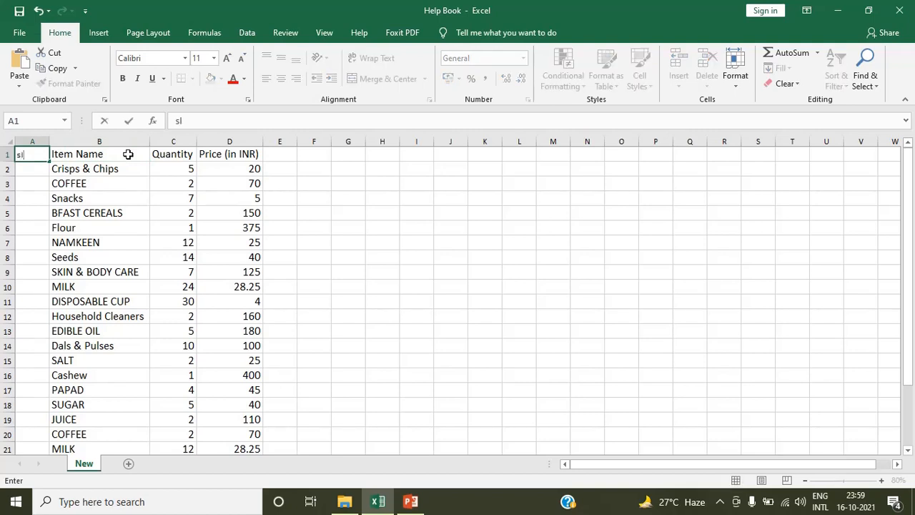
pyautogui.press('BackSpace')
pyautogui.press('BackSpace')
pyautogui.write('Sl.n')
pyautogui.press('BackSpace')
pyautogui.write('N')
pyautogui.press('Return')
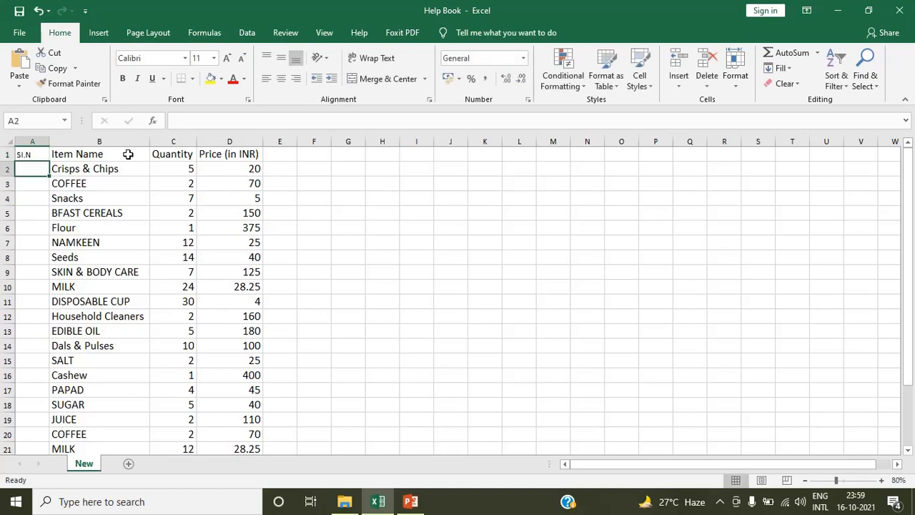
# Step: Enter 1 and 2 in cells A2 and A3 and fill the number series down to the last item row
pyautogui.write('1')
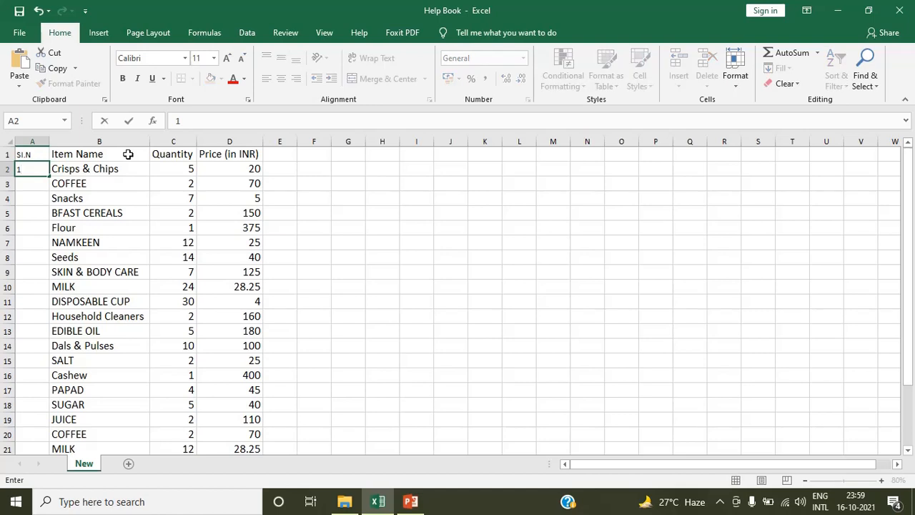
pyautogui.press('Return')
pyautogui.write('2')
pyautogui.press('Up')
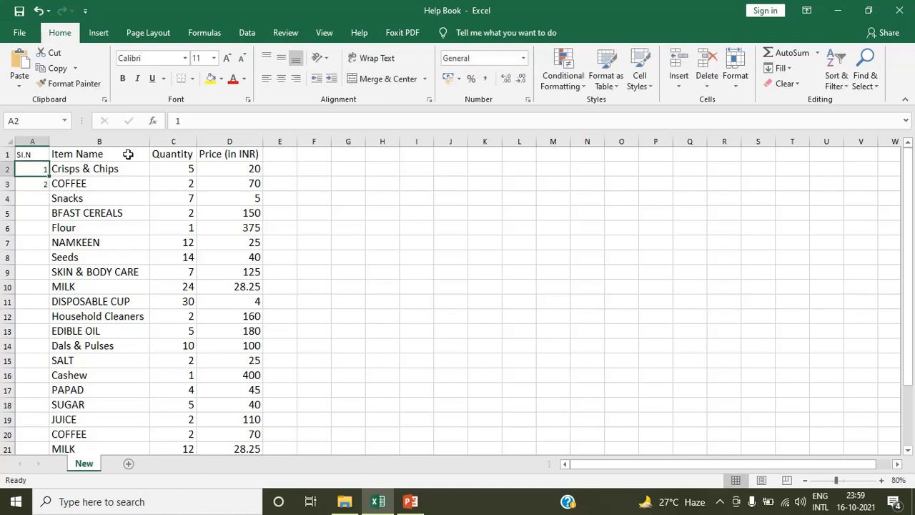
pyautogui.hotkey('shift', 'Down')
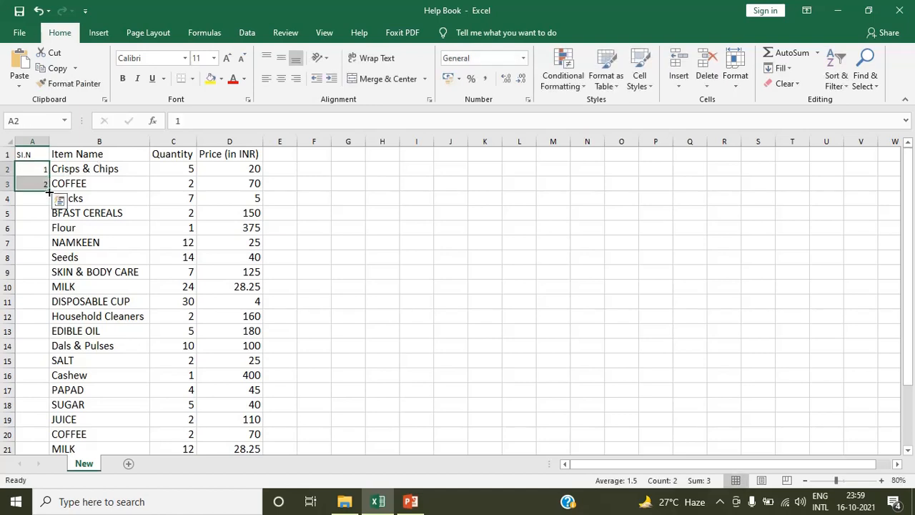
pyautogui.doubleClick(49, 192)
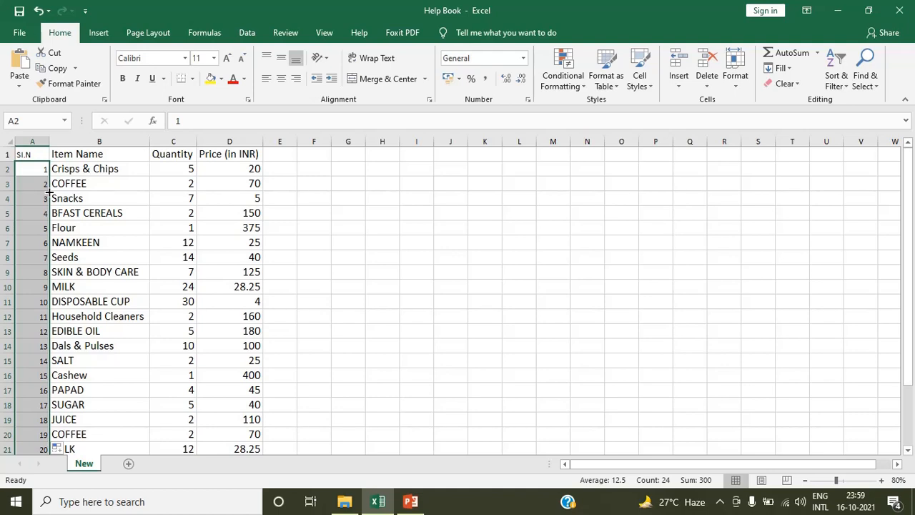
# Step: Check the serial numbers in column A down to the end of the item list
pyautogui.press('Down')
pyautogui.press('Down')
pyautogui.press('Down')
pyautogui.press('Down')
pyautogui.press('Down')
pyautogui.press('Down')
pyautogui.press('Down')
pyautogui.press('Down')
pyautogui.press('Down')
pyautogui.press('Down')
pyautogui.press('Down')
pyautogui.press('Down')
pyautogui.press('Down')
pyautogui.press('Down')
pyautogui.press('Down')
pyautogui.press('Down')
pyautogui.press('Down')
pyautogui.press('Down')
pyautogui.press('Down')
pyautogui.press('Down')
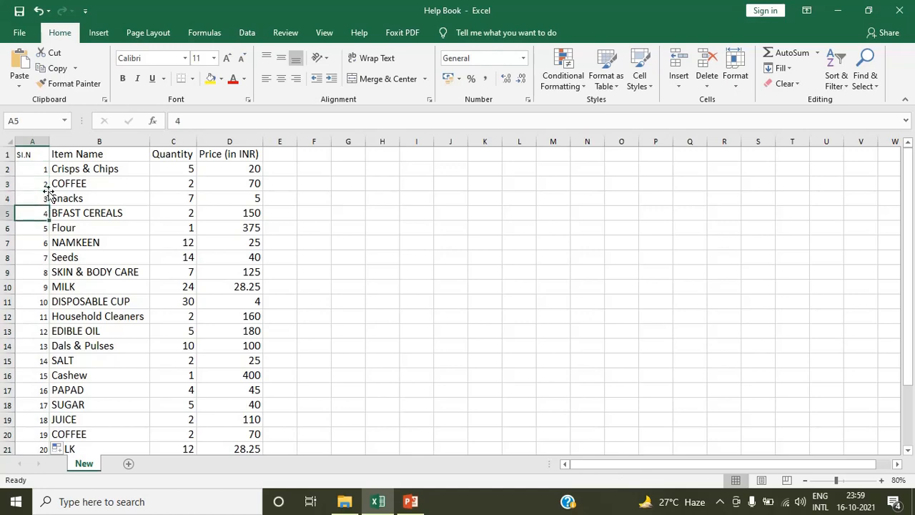
pyautogui.press('Down')
pyautogui.press('Down')
pyautogui.press('Down')
pyautogui.press('Down')
pyautogui.press('Down')
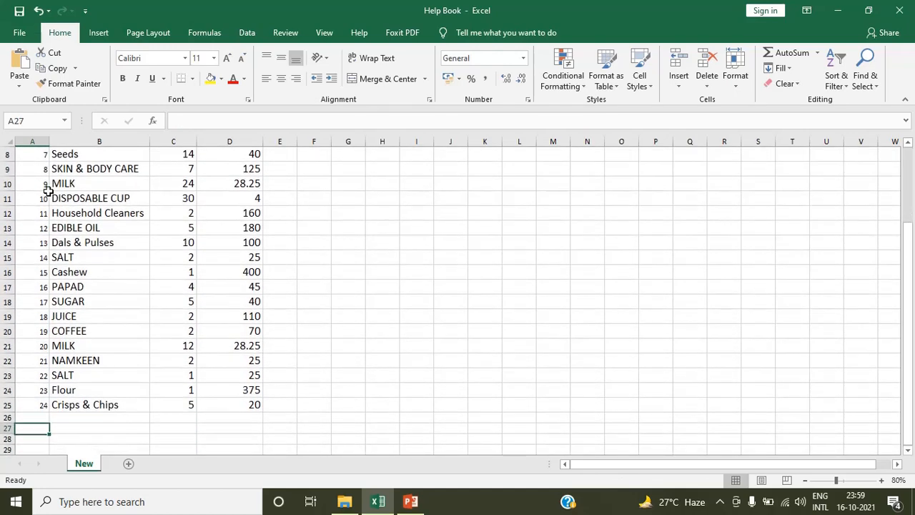
pyautogui.press('Up')
pyautogui.press('Up')
pyautogui.hotkey('ctrl', 'Home')
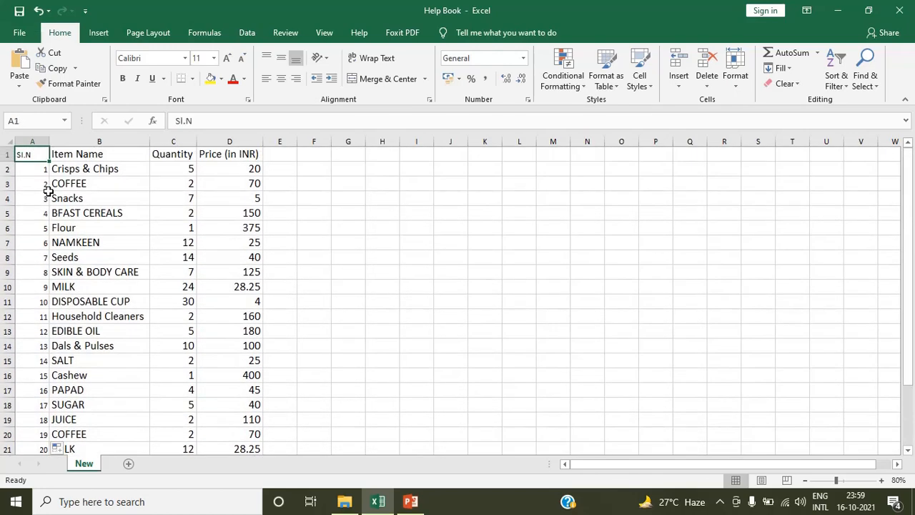
# Step: Enter the label "Total" in cell B27, below the item list
pyautogui.press('Right')
pyautogui.press('Right')
pyautogui.press('Right')
pyautogui.press('Right')
pyautogui.press('Left')
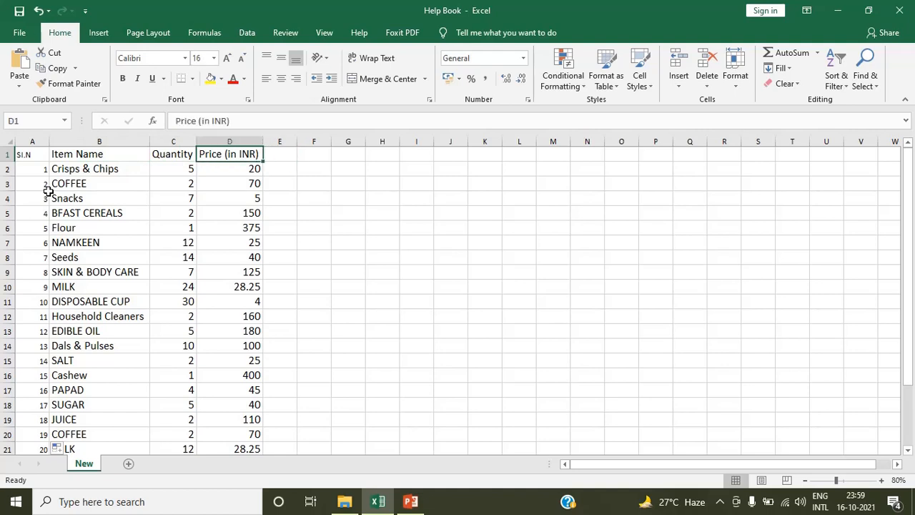
pyautogui.hotkey('ctrl', 'Down')
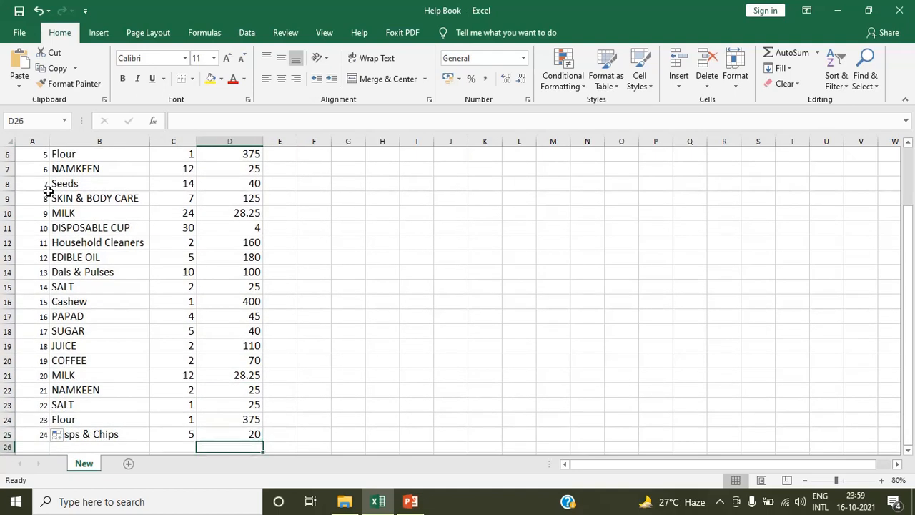
pyautogui.press('Down')
pyautogui.press('Up')
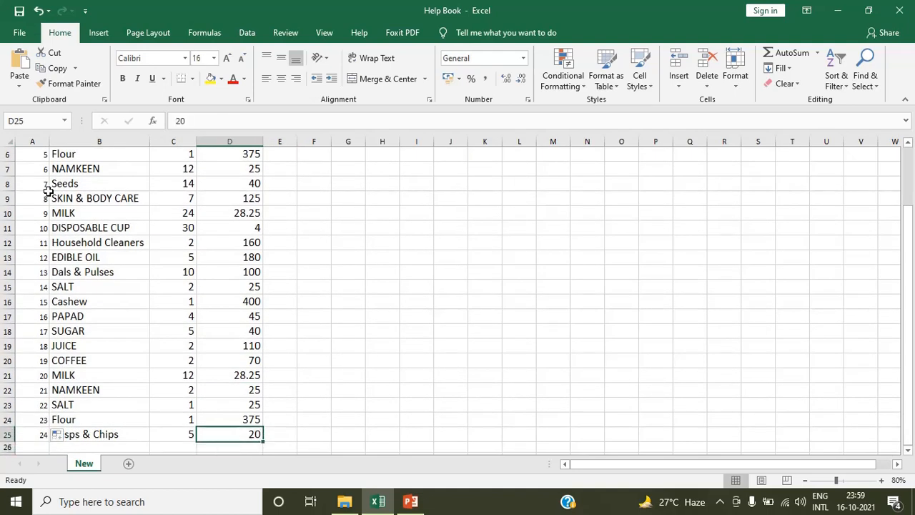
pyautogui.press('Down')
pyautogui.press('Down')
pyautogui.press('Left')
pyautogui.press('Left')
pyautogui.press('Up')
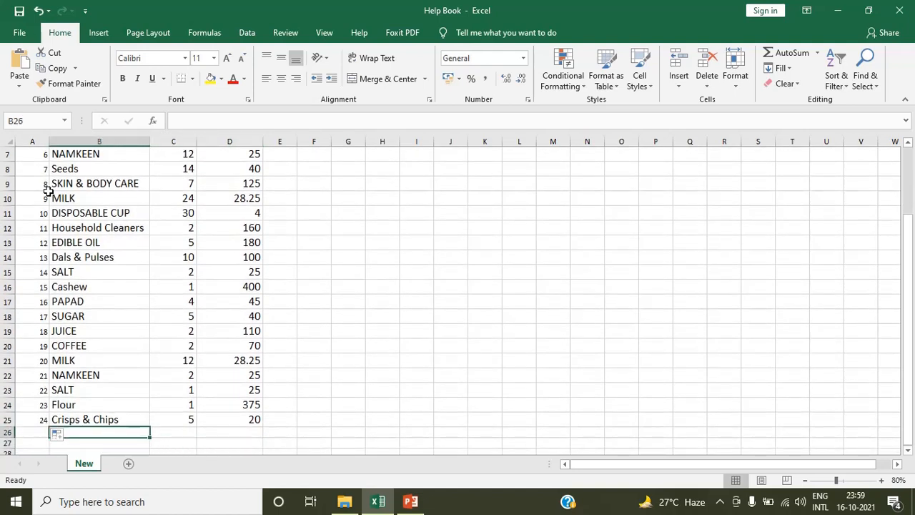
pyautogui.press('Down')
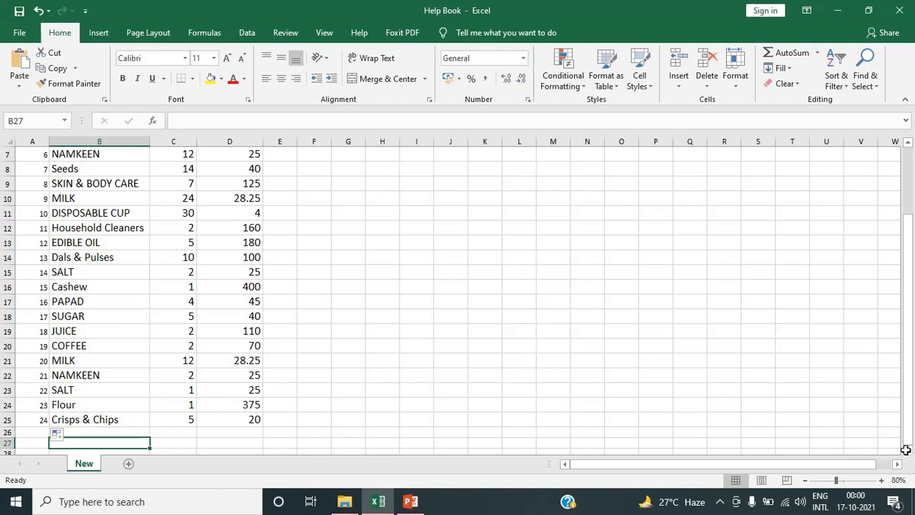
pyautogui.write('To')
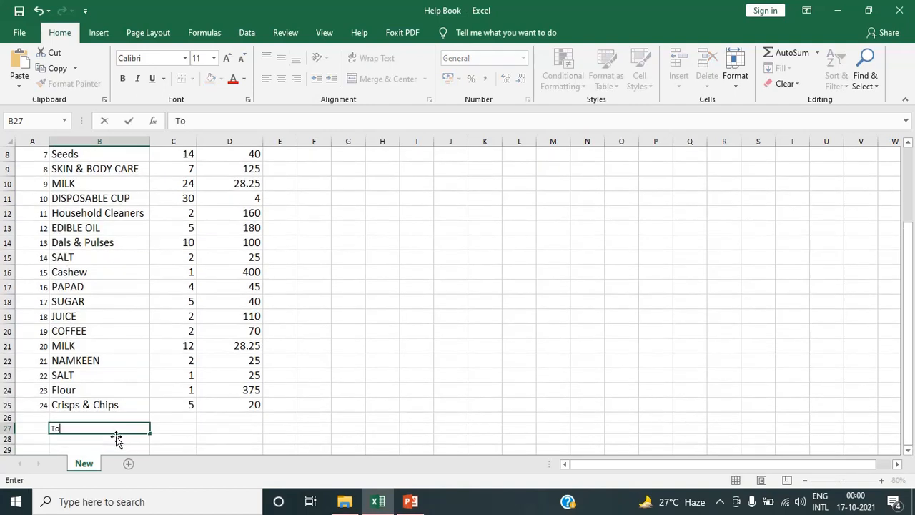
pyautogui.write('tal')
pyautogui.press('Tab')
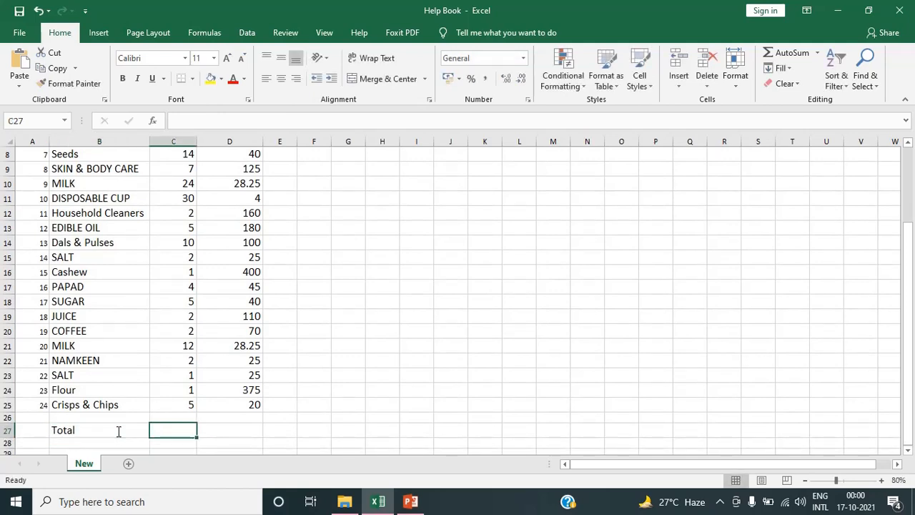
# Step: Sum the Quantity column in cell C27 with the formula =SUM(C2:C25)
pyautogui.write('=')
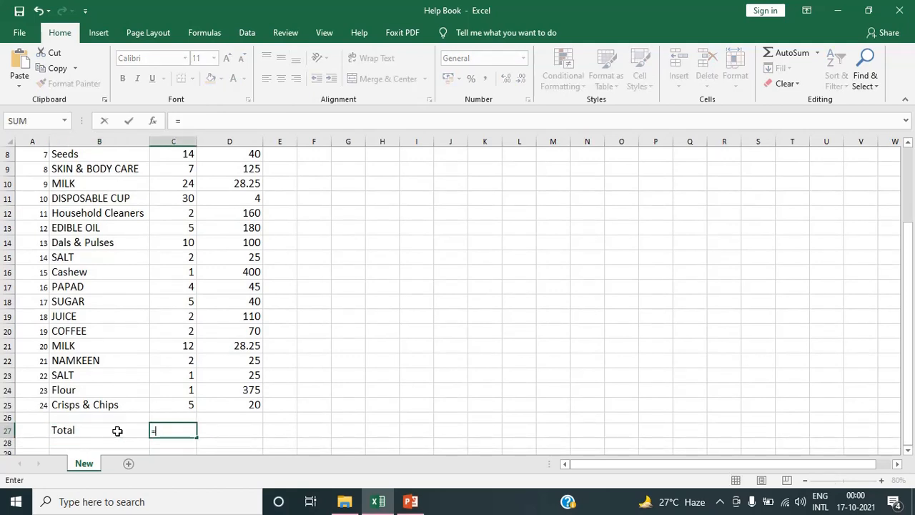
pyautogui.write('su')
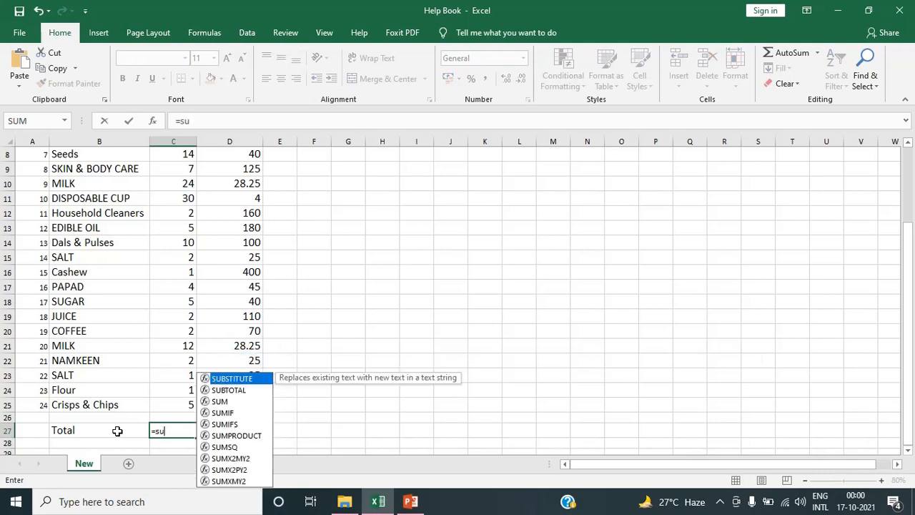
pyautogui.write('m(')
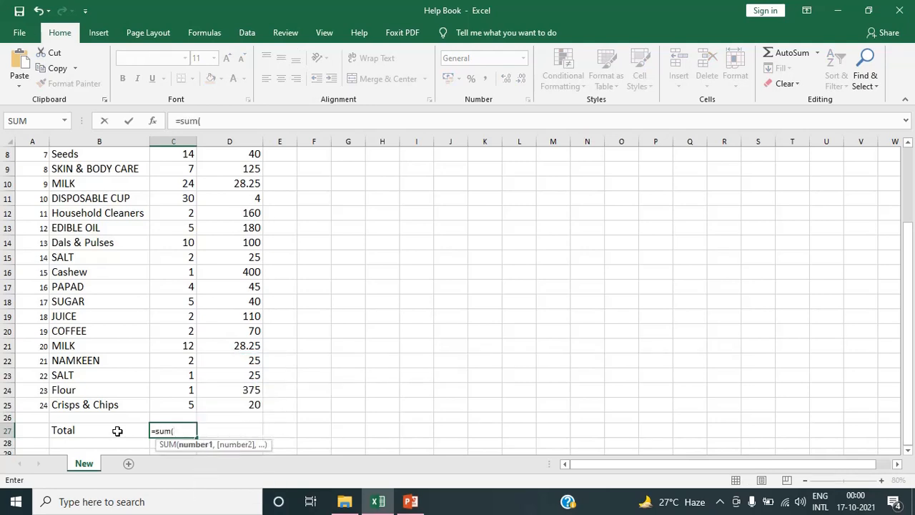
pyautogui.press('Up')
pyautogui.press('Up')
pyautogui.hotkey('shift', 'Up')
pyautogui.hotkey('shift', 'Up')
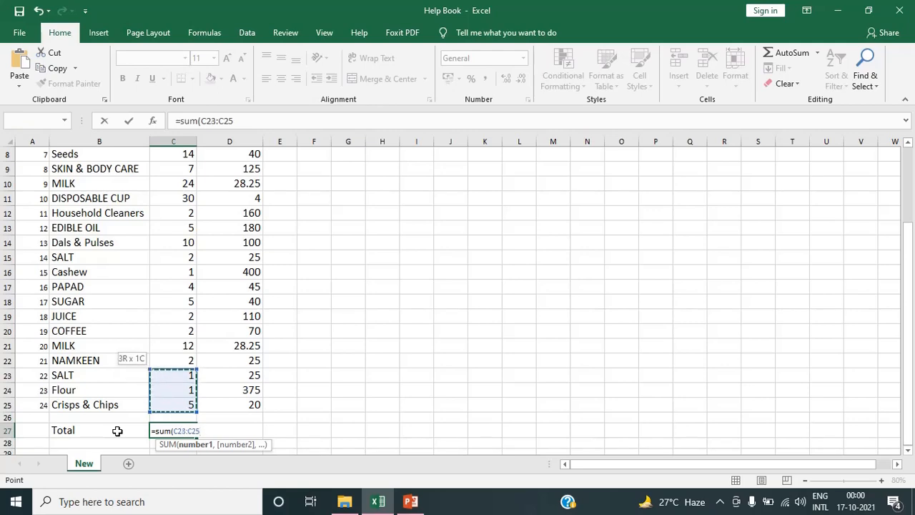
pyautogui.hotkey('shift', 'Up')
pyautogui.hotkey('shift', 'Up')
pyautogui.hotkey('shift', 'Up')
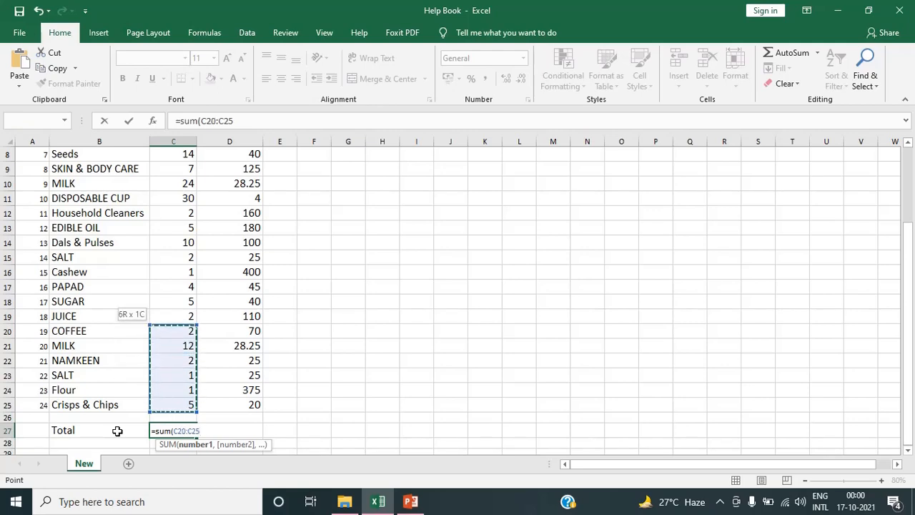
pyautogui.hotkey('shift', 'Up')
pyautogui.hotkey('shift', 'Up')
pyautogui.hotkey('shift', 'Up')
pyautogui.hotkey('shift', 'Up')
pyautogui.hotkey('shift', 'Up')
pyautogui.hotkey('shift', 'Up')
pyautogui.hotkey('shift', 'Up')
pyautogui.hotkey('shift', 'Up')
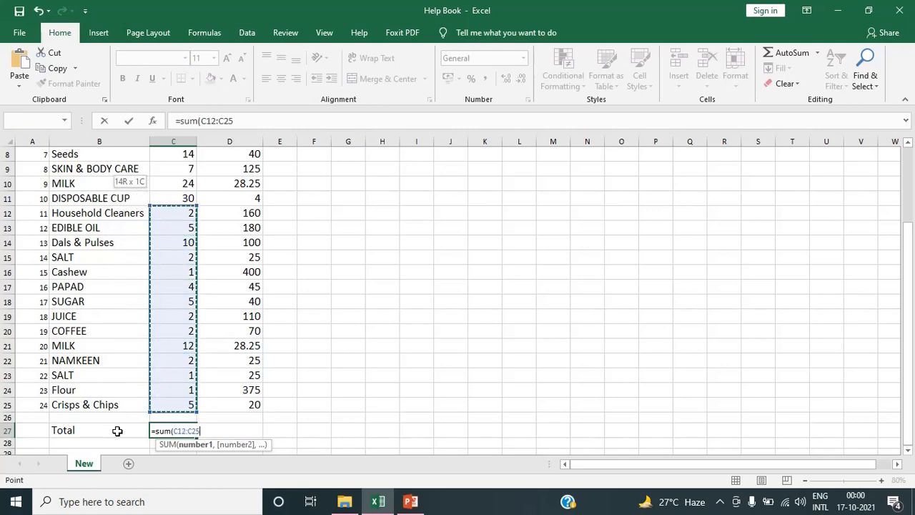
pyautogui.hotkey('shift', 'Up')
pyautogui.hotkey('shift', 'Up')
pyautogui.hotkey('shift', 'Up')
pyautogui.hotkey('shift', 'Up')
pyautogui.hotkey('shift', 'Up')
pyautogui.hotkey('shift', 'Up')
pyautogui.hotkey('shift', 'Up')
pyautogui.hotkey('shift', 'Up')
pyautogui.hotkey('shift', 'Up')
pyautogui.hotkey('shift', 'Up')
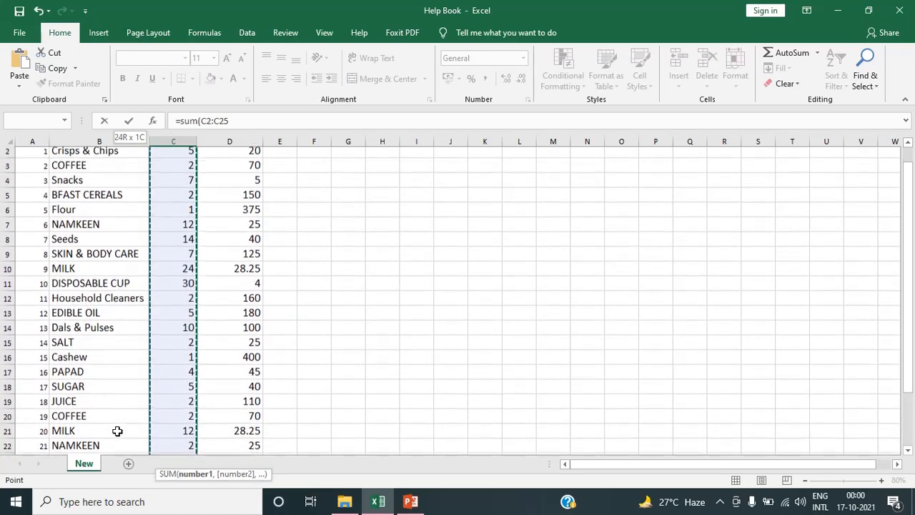
pyautogui.hotkey('shift', 'Up')
pyautogui.hotkey('shift', 'Down')
pyautogui.write(')')
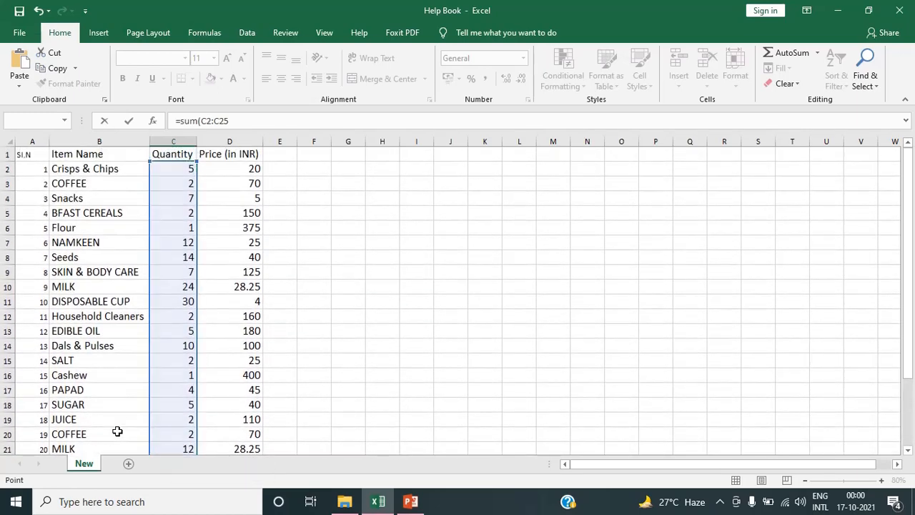
pyautogui.press('Return')
pyautogui.press('Up')
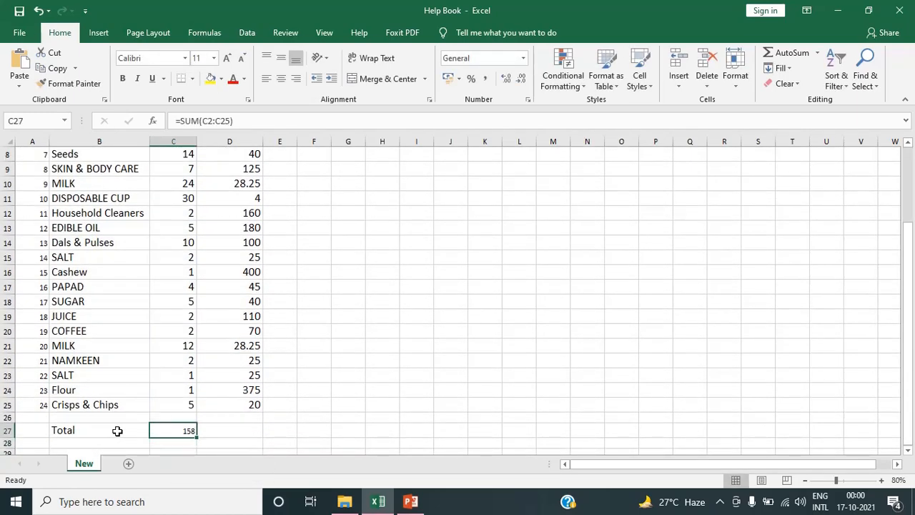
# Step: Review the Quantity entries from the total up to the header and back down to the sum formula
pyautogui.press('Up')
pyautogui.press('Up')
pyautogui.press('Up')
pyautogui.press('Up')
pyautogui.press('Up')
pyautogui.press('Up')
pyautogui.press('Up')
pyautogui.press('Up')
pyautogui.press('Up')
pyautogui.press('Up')
pyautogui.press('Up')
pyautogui.press('Up')
pyautogui.press('Up')
pyautogui.press('Up')
pyautogui.press('Up')
pyautogui.press('Up')
pyautogui.press('Up')
pyautogui.press('Up')
pyautogui.press('Up')
pyautogui.press('Up')
pyautogui.press('Up')
pyautogui.press('Up')
pyautogui.press('Up')
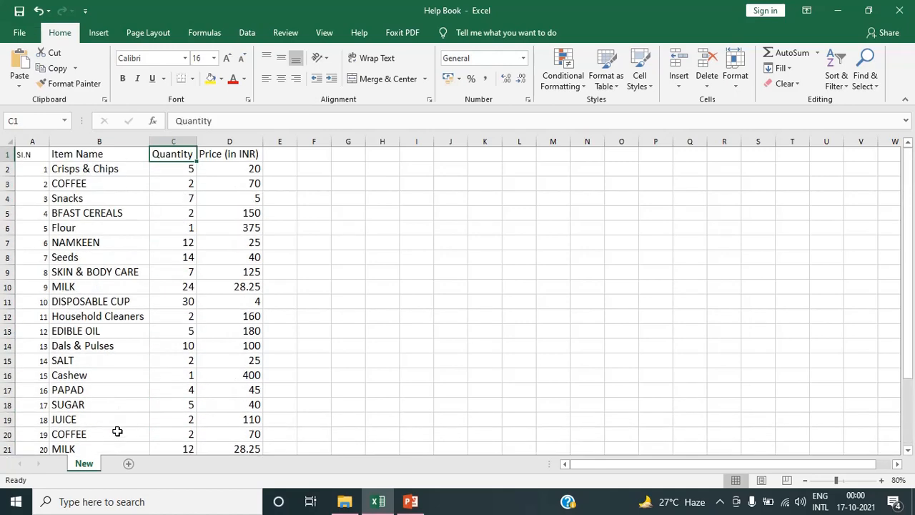
pyautogui.hotkey('ctrl', 'Down')
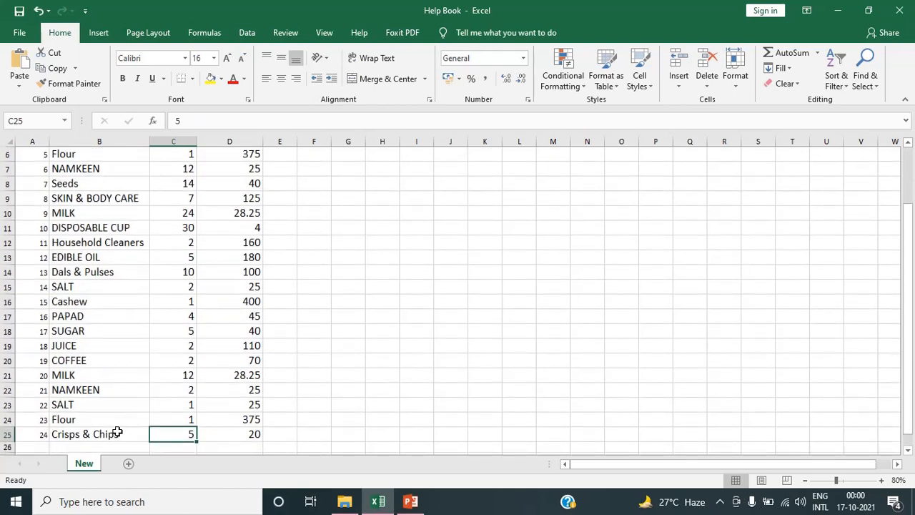
pyautogui.press('Down')
pyautogui.press('Down')
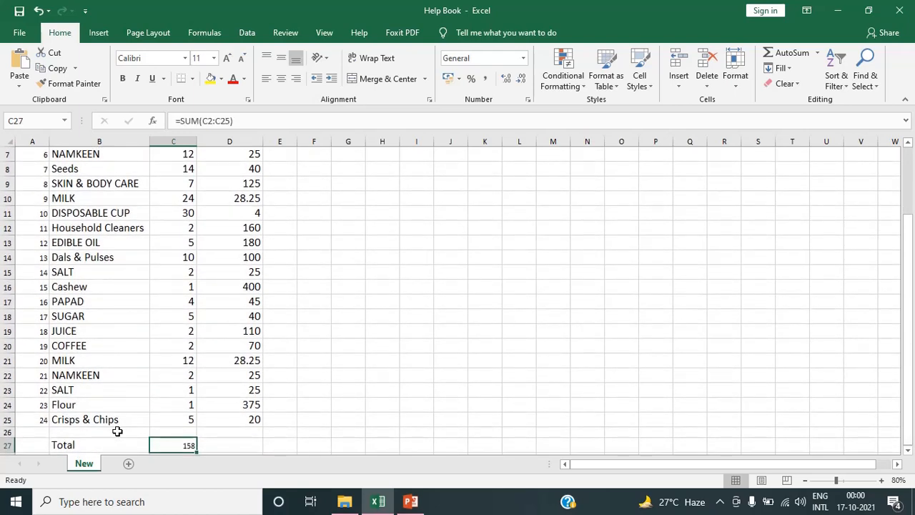
# Step: Review the Price entries from the end of the list up to the header, plus the first item's quantity and price
pyautogui.press('Right')
pyautogui.press('Up')
pyautogui.press('Up')
pyautogui.press('Up')
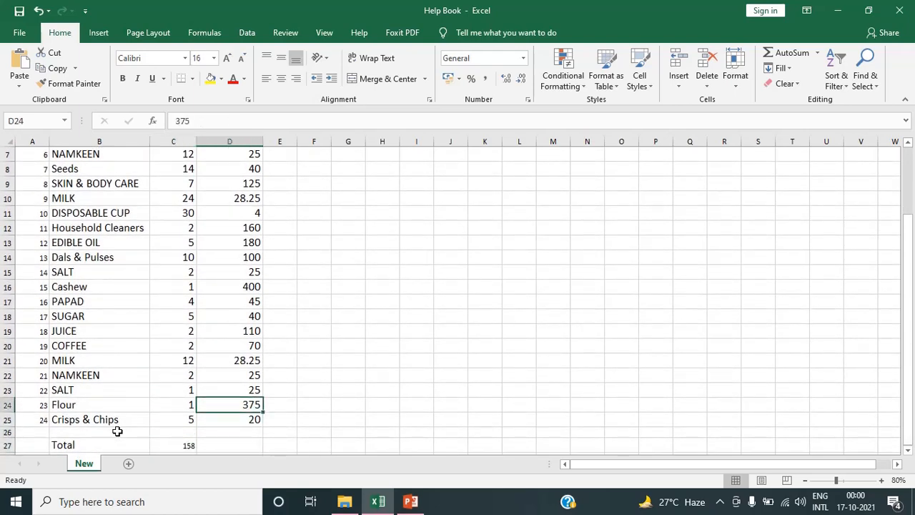
pyautogui.press('Up')
pyautogui.press('Up')
pyautogui.press('Up')
pyautogui.press('Up')
pyautogui.press('Up')
pyautogui.press('Up')
pyautogui.press('Up')
pyautogui.press('Up')
pyautogui.press('Up')
pyautogui.press('Up')
pyautogui.press('Up')
pyautogui.press('Up')
pyautogui.press('Up')
pyautogui.press('Up')
pyautogui.press('Up')
pyautogui.press('Up')
pyautogui.press('Up')
pyautogui.press('Up')
pyautogui.press('Up')
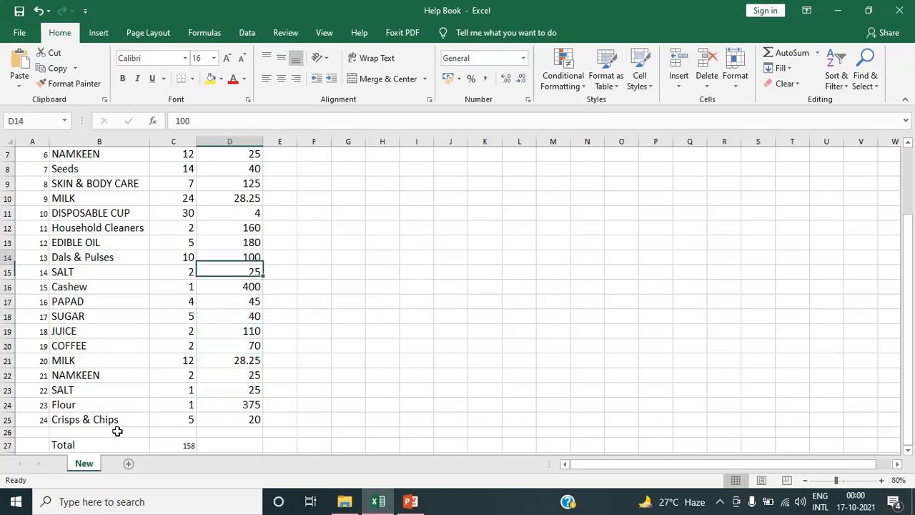
pyautogui.press('Up')
pyautogui.press('Up')
pyautogui.press('Up')
pyautogui.press('Up')
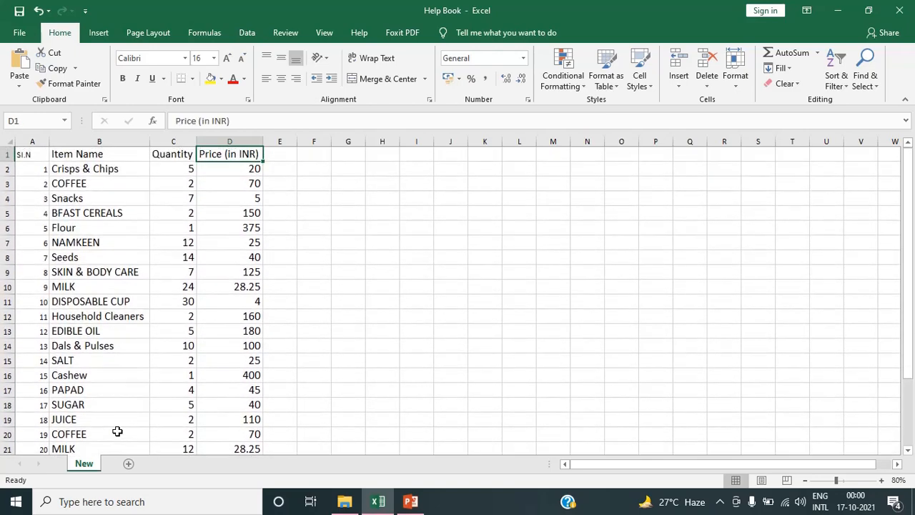
pyautogui.press('Down')
pyautogui.press('Right')
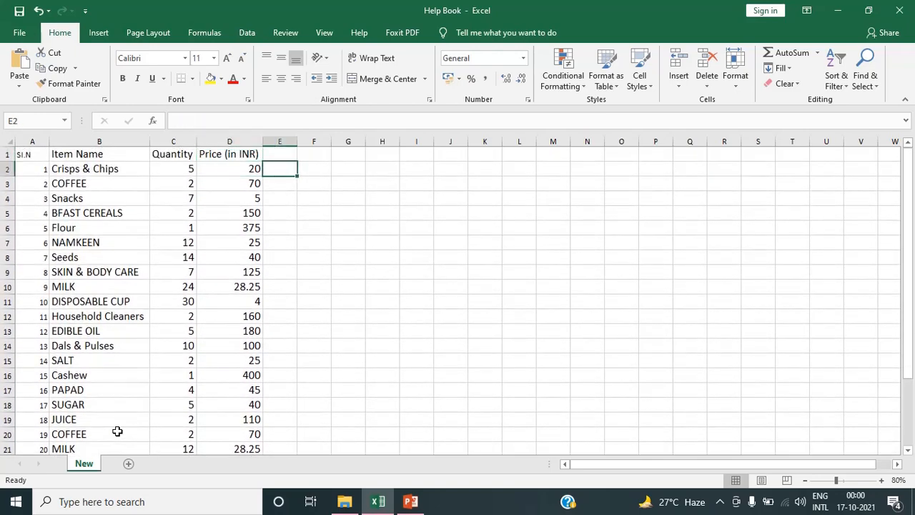
pyautogui.press('Left')
pyautogui.press('Left')
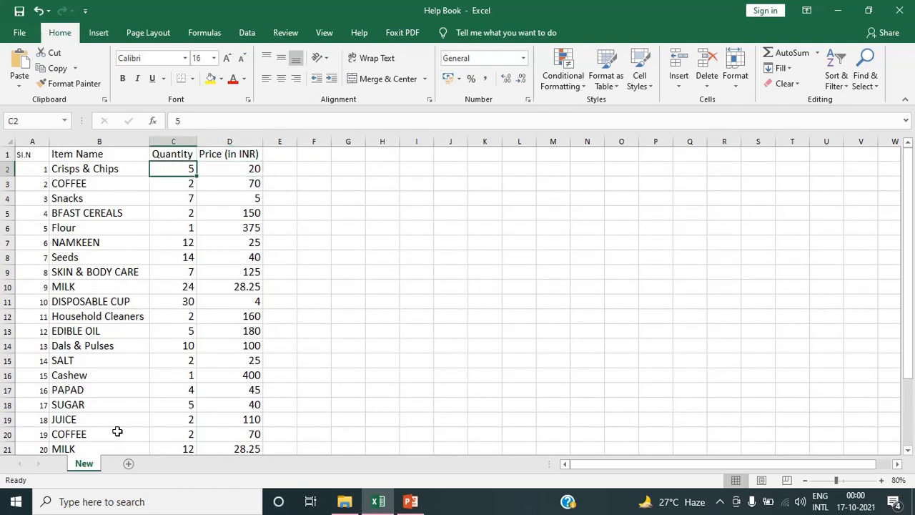
pyautogui.press('Left')
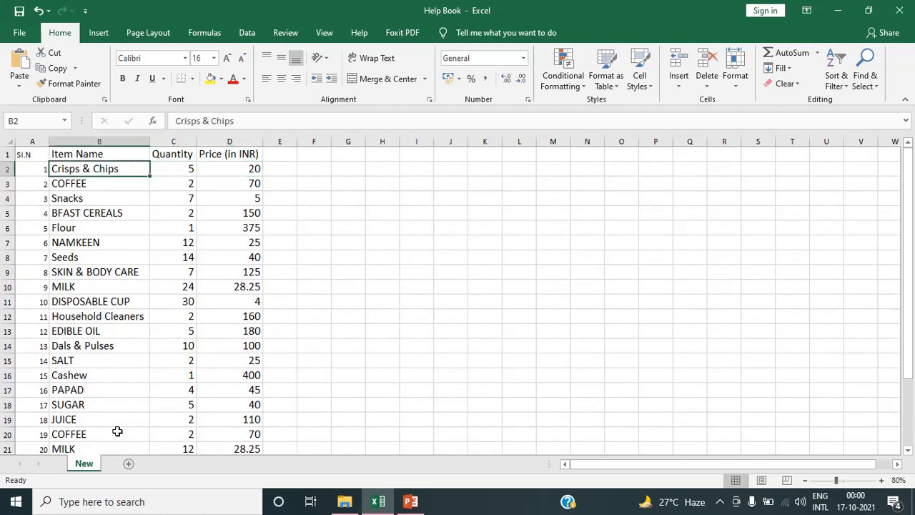
pyautogui.press('Right')
pyautogui.press('Right')
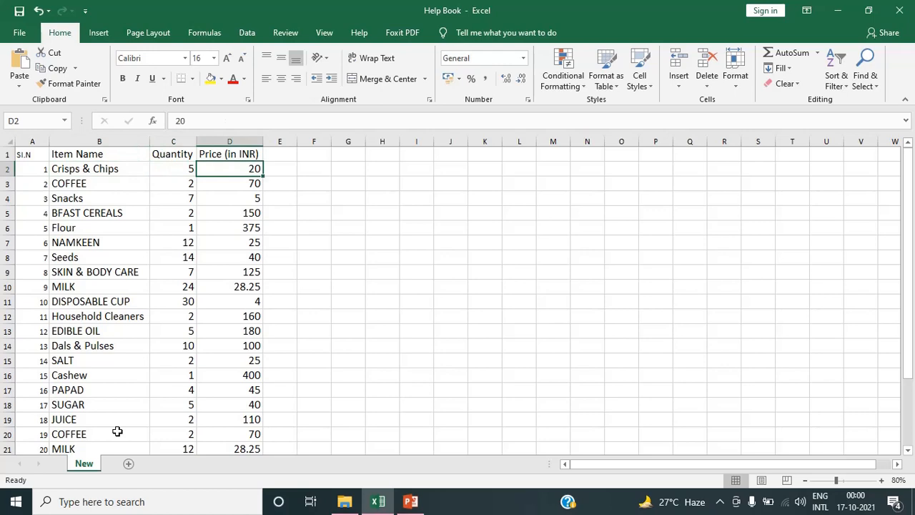
# Step: Multiply the first item's quantity by its price in cell F2 with the formula =C2*D2
pyautogui.press('Right')
pyautogui.press('Right')
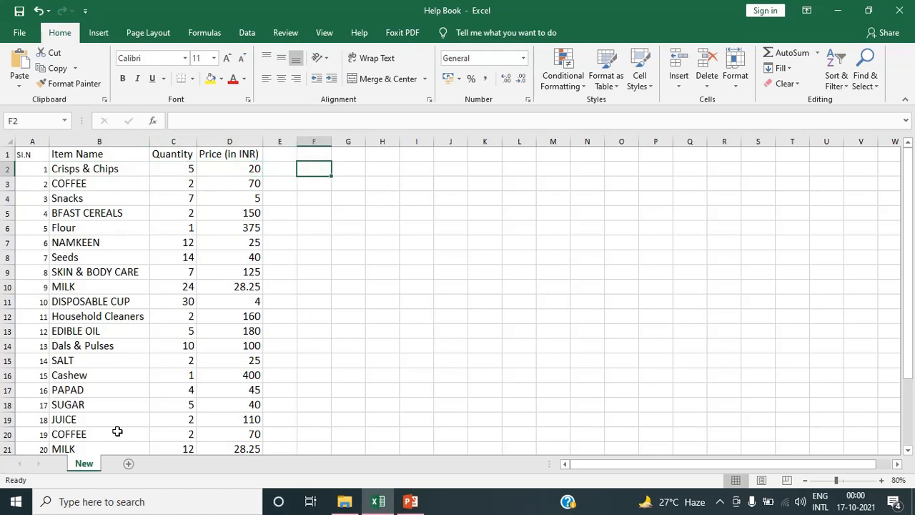
pyautogui.write('=')
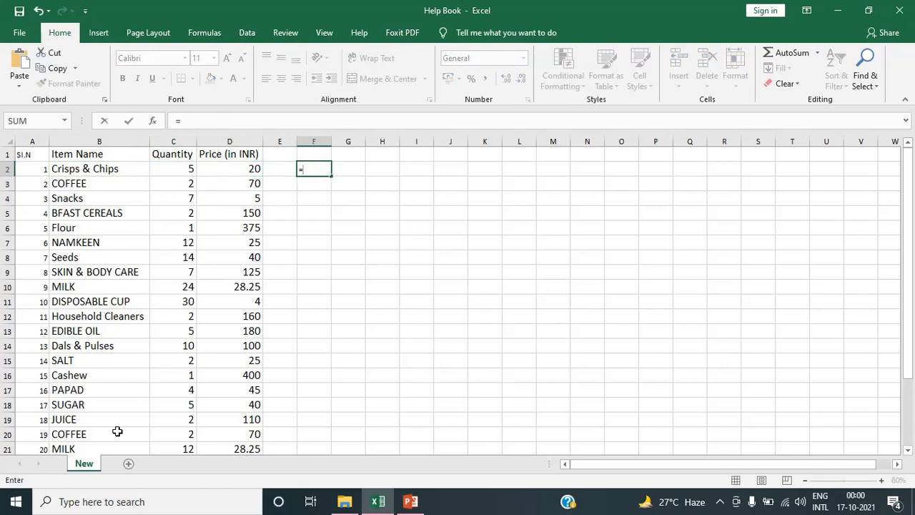
pyautogui.press('Left')
pyautogui.press('Left')
pyautogui.press('Left')
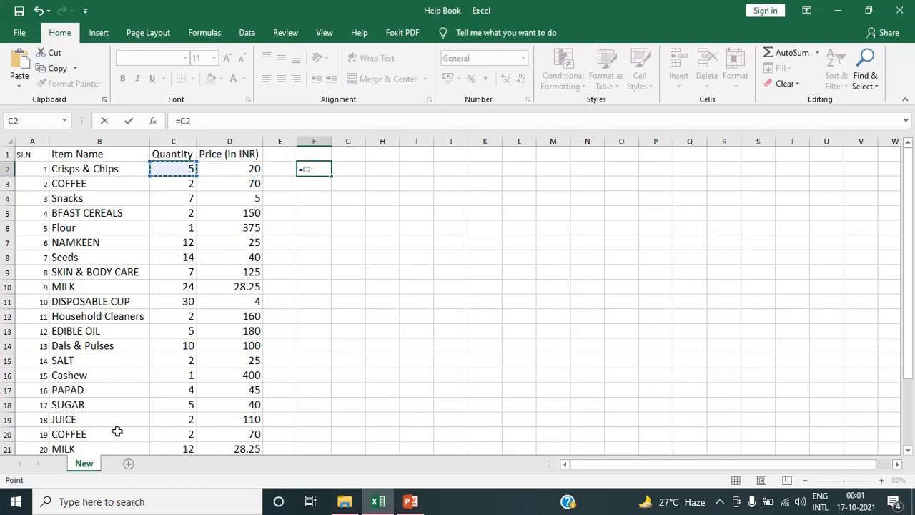
pyautogui.write('*')
pyautogui.press('Left')
pyautogui.press('Left')
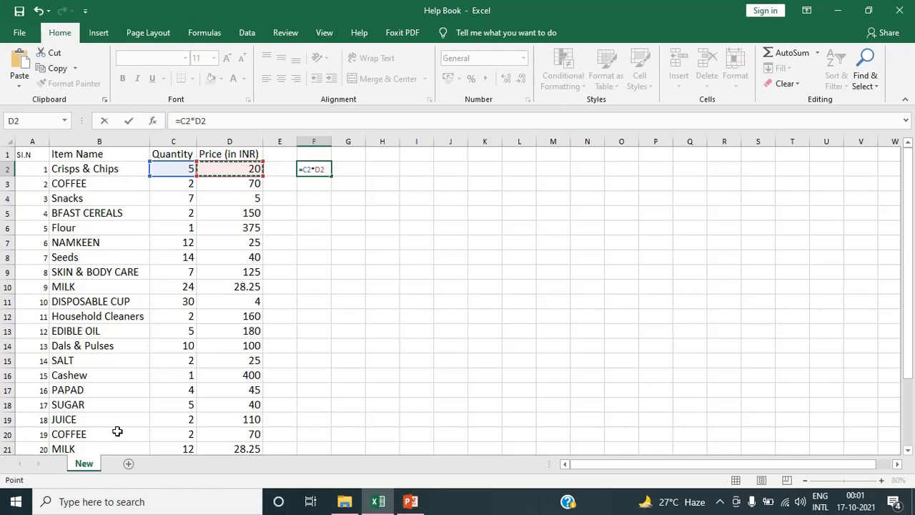
pyautogui.press('Return')
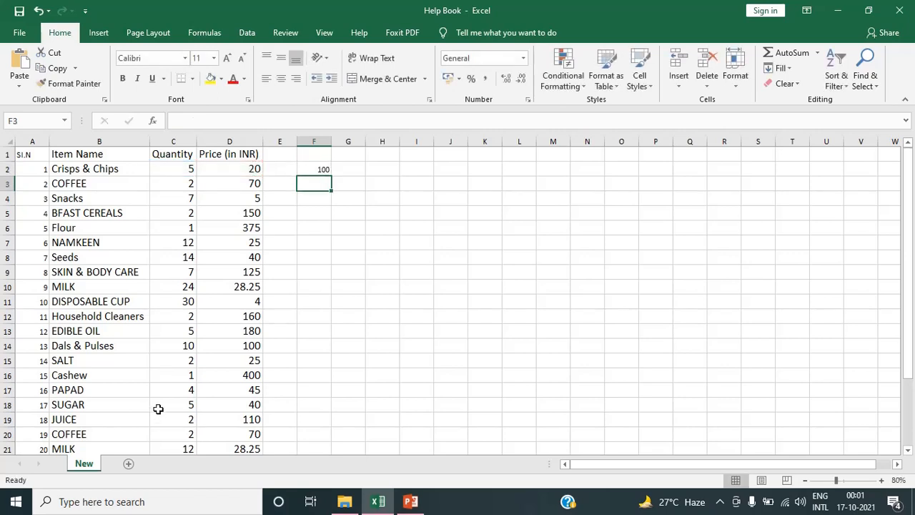
# Step: Examine the product formula in F2, the quantity and price it multiplies, and the empty column E beside it
pyautogui.click(324, 169)
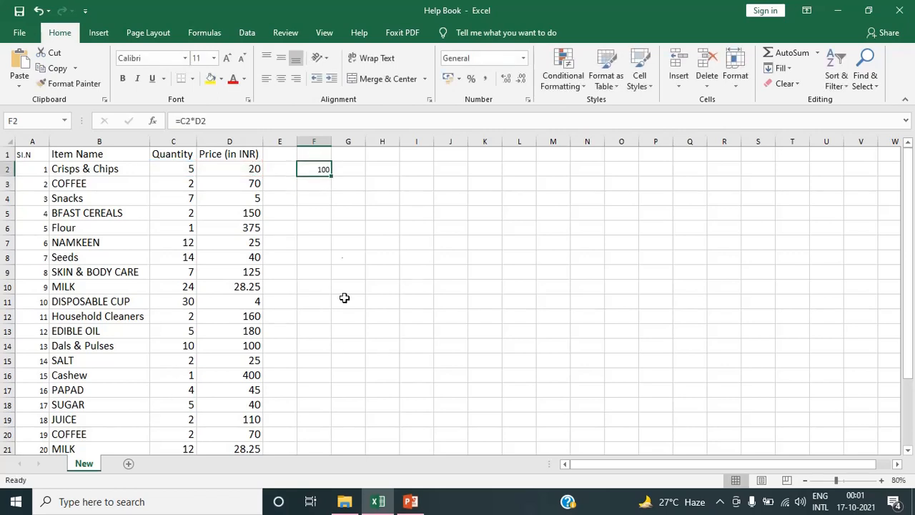
pyautogui.click(191, 171)
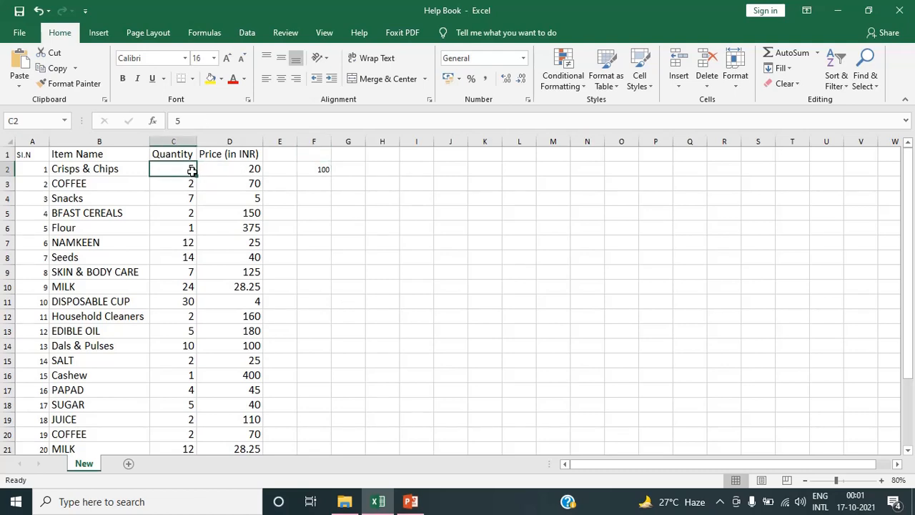
pyautogui.press('Right')
pyautogui.press('Right')
pyautogui.press('Right')
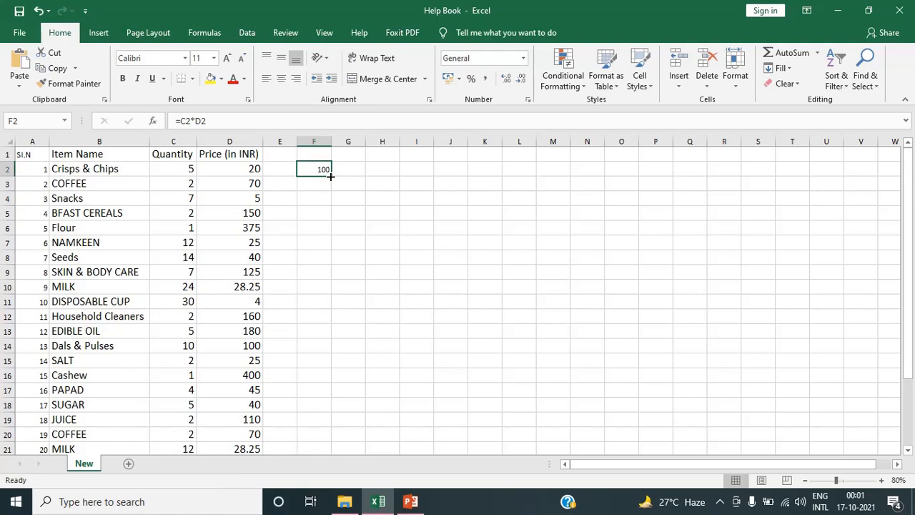
pyautogui.moveTo(279, 153); pyautogui.dragTo(278, 466)
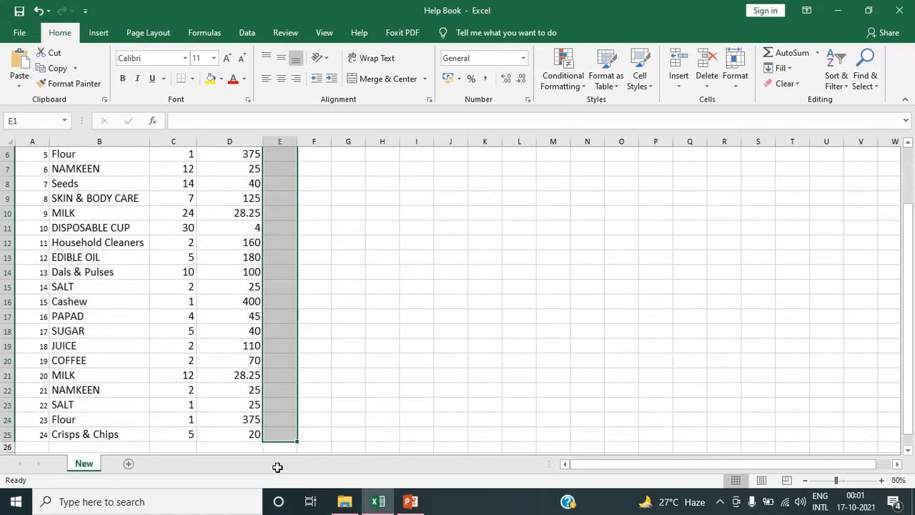
pyautogui.hotkey('ctrl', 'Down')
pyautogui.hotkey('ctrl', 'Up')
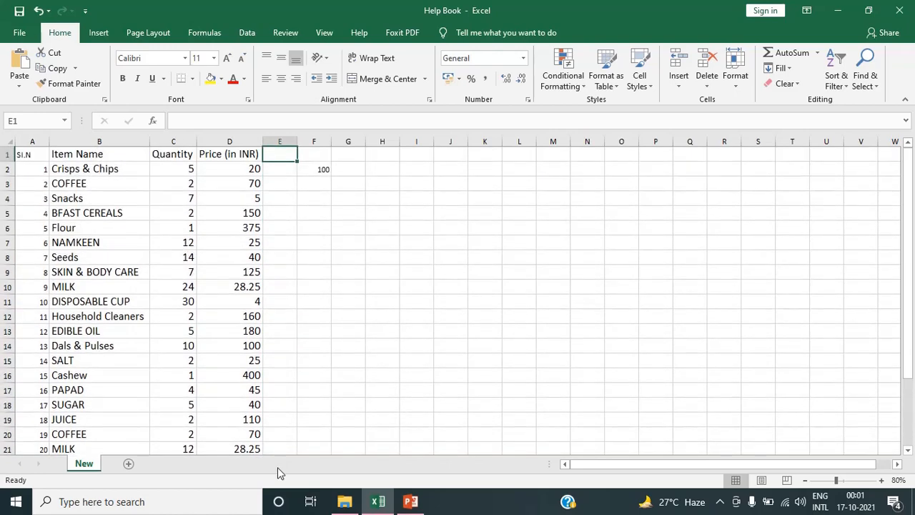
pyautogui.press('Right')
pyautogui.press('Down')
pyautogui.press('Up')
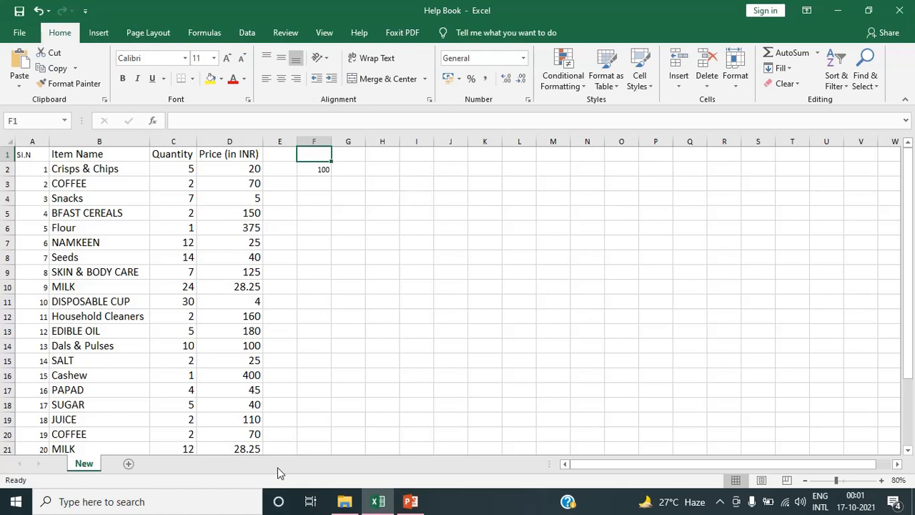
pyautogui.press('Down')
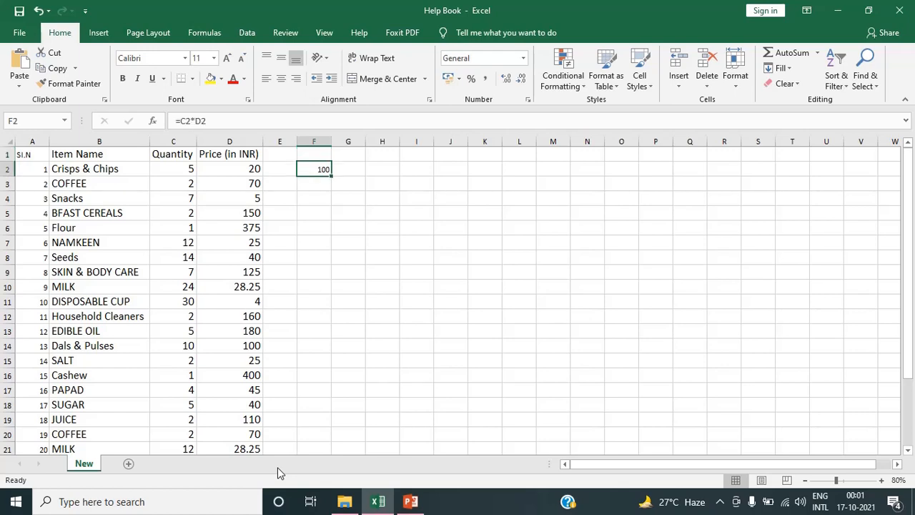
pyautogui.press('Left')
pyautogui.press('Up')
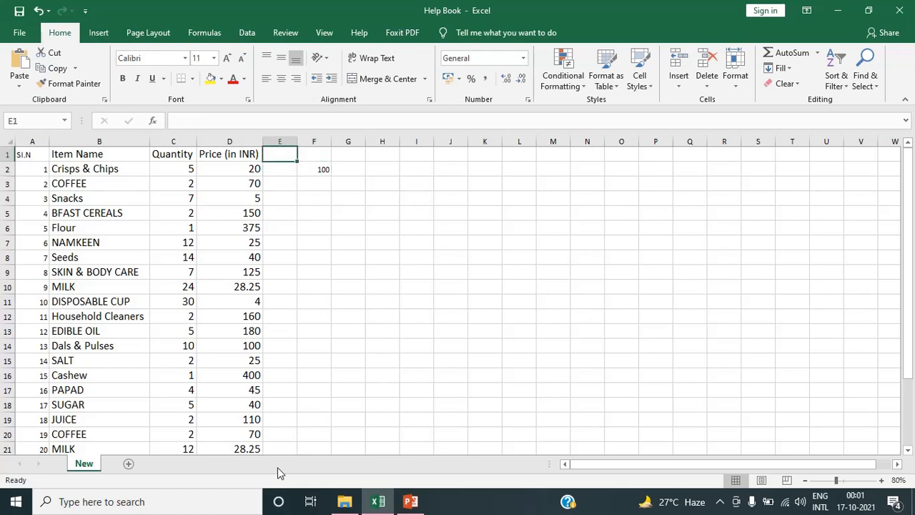
# Step: Delete the empty column E and fill the quantity-times-price formula from E2 down to the last item in row 25
pyautogui.hotkey('ctrl', 'space')
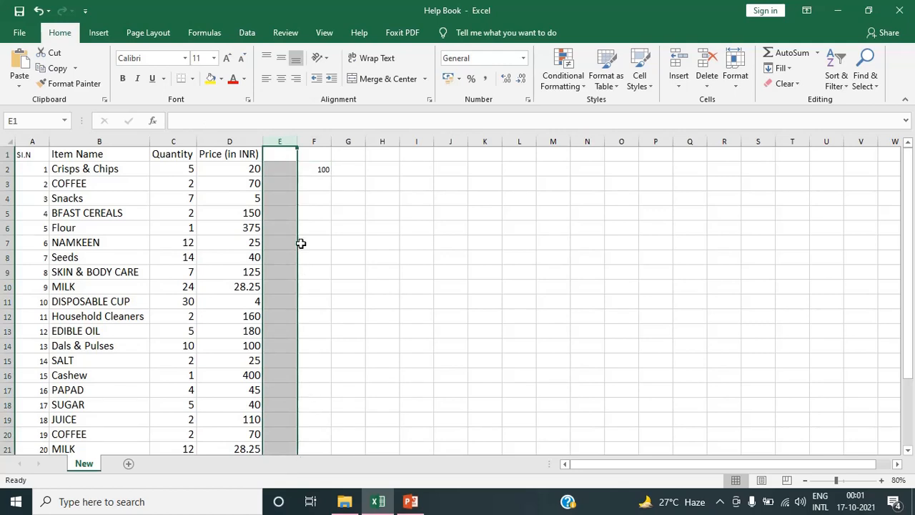
pyautogui.hotkey('ctrl', '-')
pyautogui.click(286, 170)
pyautogui.doubleClick(297, 176)
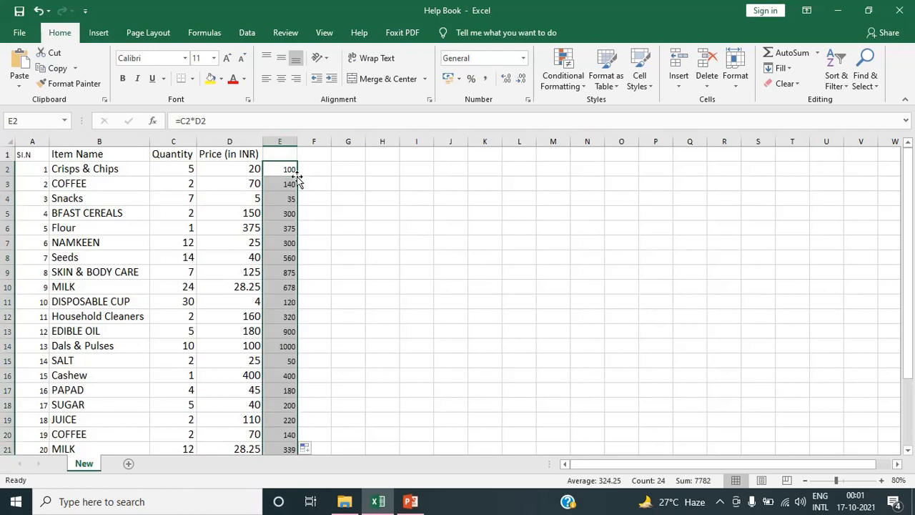
# Step: Review the filled amounts in column E down past the end of the list and the Quantity total formula in C27
pyautogui.press('Down')
pyautogui.press('Down')
pyautogui.press('Down')
pyautogui.press('Down')
pyautogui.press('Down')
pyautogui.press('Down')
pyautogui.press('Down')
pyautogui.press('Down')
pyautogui.press('Down')
pyautogui.press('Down')
pyautogui.press('Down')
pyautogui.press('Down')
pyautogui.press('Down')
pyautogui.press('Down')
pyautogui.press('Down')
pyautogui.press('Down')
pyautogui.press('Down')
pyautogui.press('Down')
pyautogui.press('Down')
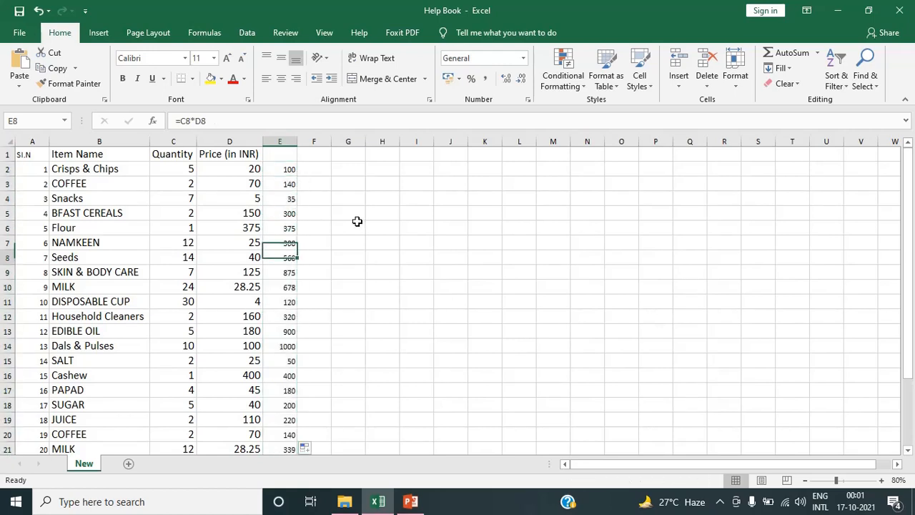
pyautogui.press('Down')
pyautogui.press('Down')
pyautogui.press('Down')
pyautogui.press('Down')
pyautogui.press('Down')
pyautogui.press('Down')
pyautogui.press('Down')
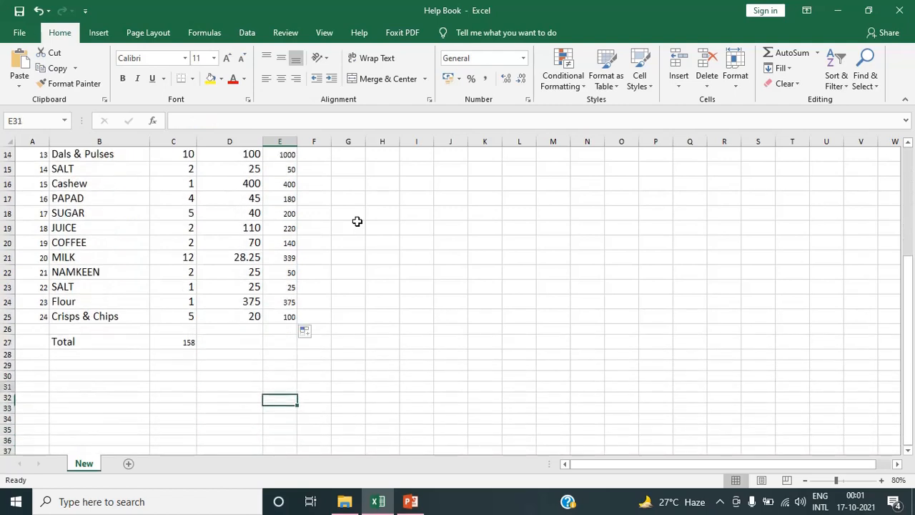
pyautogui.press('Up')
pyautogui.press('Left')
pyautogui.press('Left')
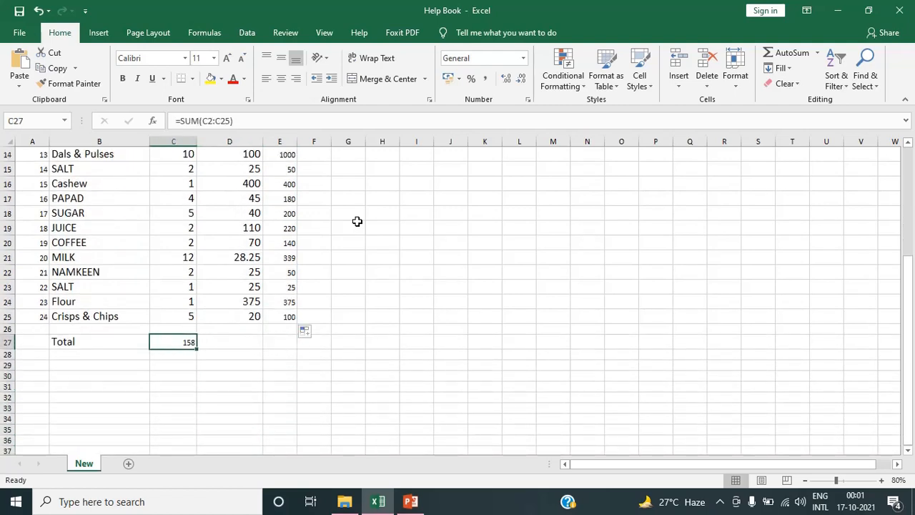
# Step: Sum the column E amounts in cell E27 with the formula =SUM(E2:E25)
pyautogui.press('Right')
pyautogui.press('Right')
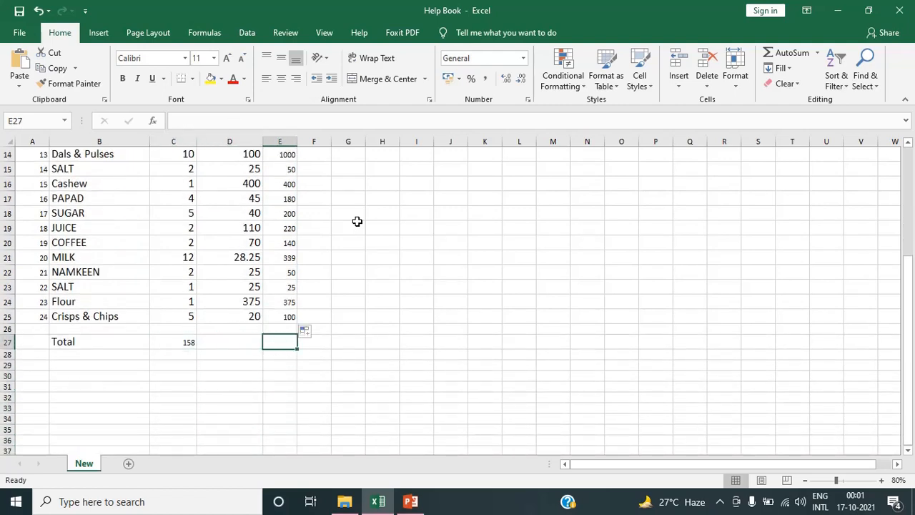
pyautogui.write('=')
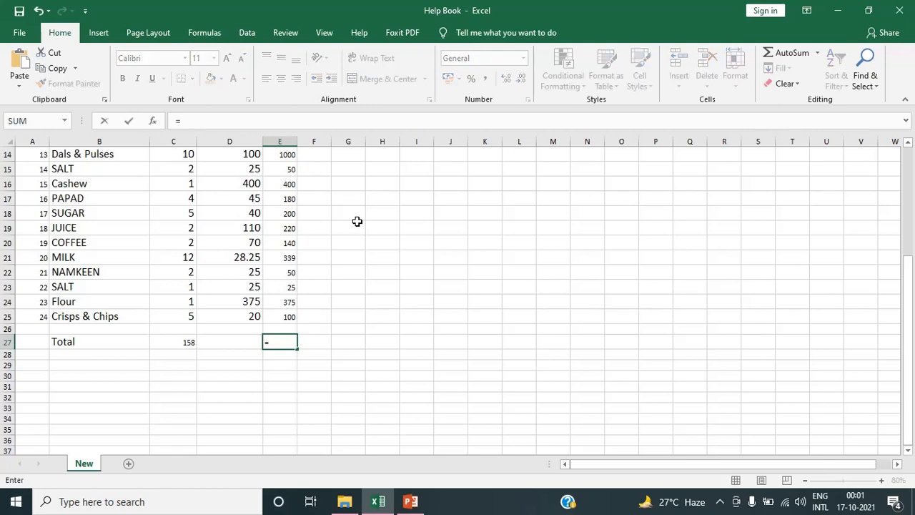
pyautogui.write('sum')
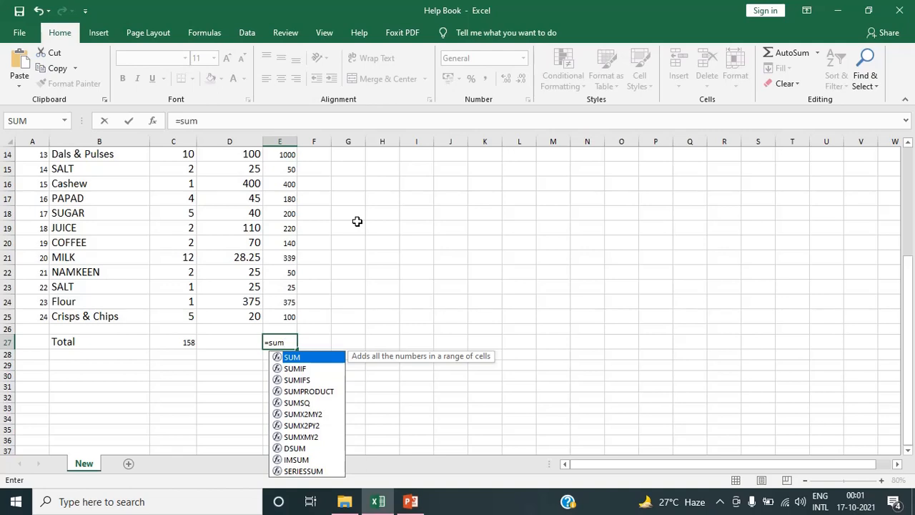
pyautogui.write('(')
pyautogui.press('Up')
pyautogui.press('Up')
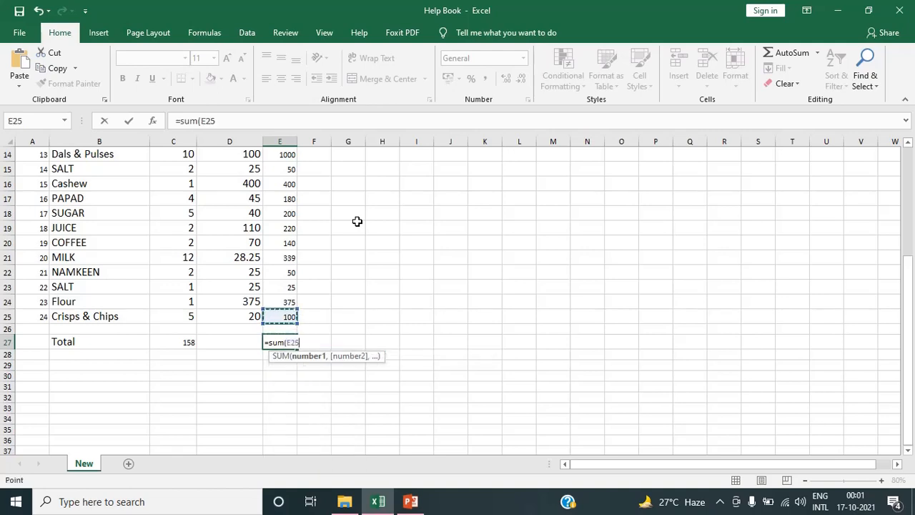
pyautogui.hotkey('shift', 'Up')
pyautogui.hotkey('shift', 'Up')
pyautogui.hotkey('shift', 'Up')
pyautogui.hotkey('shift', 'Up')
pyautogui.hotkey('shift', 'Up')
pyautogui.hotkey('shift', 'Up')
pyautogui.hotkey('shift', 'Up')
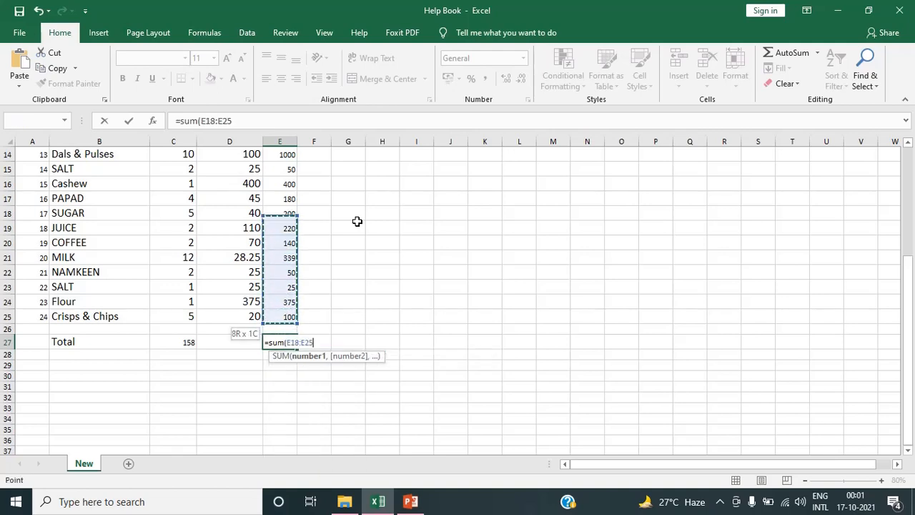
pyautogui.hotkey('shift', 'Up')
pyautogui.hotkey('shift', 'Up')
pyautogui.hotkey('shift', 'Up')
pyautogui.hotkey('shift', 'Up')
pyautogui.hotkey('shift', 'Up')
pyautogui.hotkey('shift', 'Up')
pyautogui.hotkey('shift', 'Up')
pyautogui.hotkey('shift', 'Up')
pyautogui.hotkey('shift', 'Up')
pyautogui.hotkey('shift', 'Up')
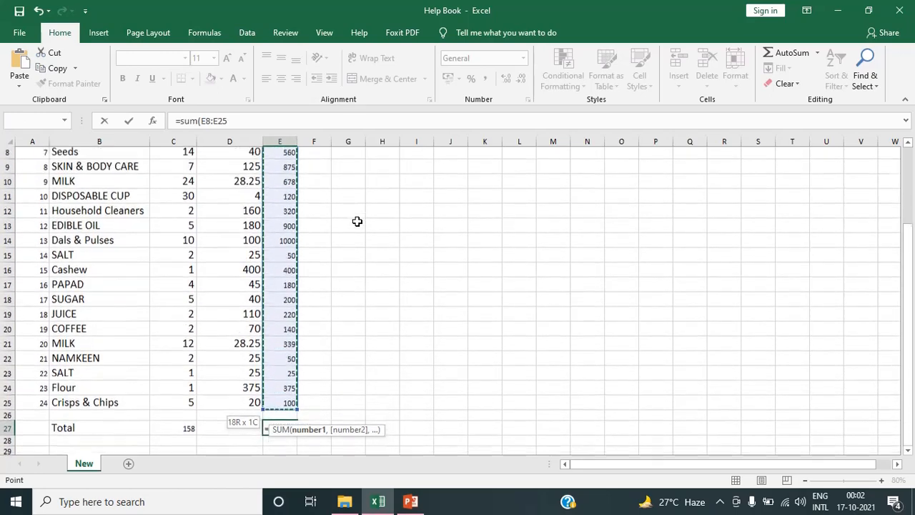
pyautogui.hotkey('shift', 'Up')
pyautogui.hotkey('shift', 'Up')
pyautogui.hotkey('shift', 'Up')
pyautogui.hotkey('shift', 'Up')
pyautogui.hotkey('shift', 'Up')
pyautogui.hotkey('shift', 'Up')
pyautogui.hotkey('shift', 'Up')
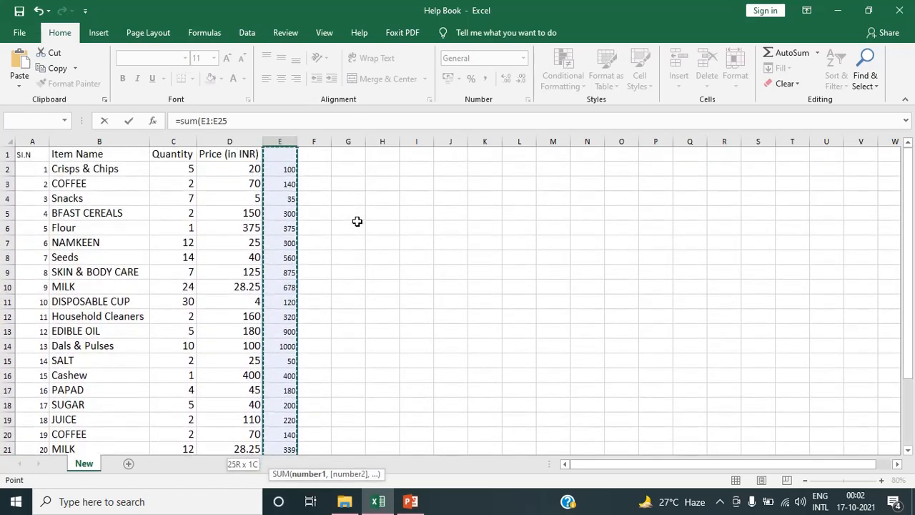
pyautogui.hotkey('shift', 'Down')
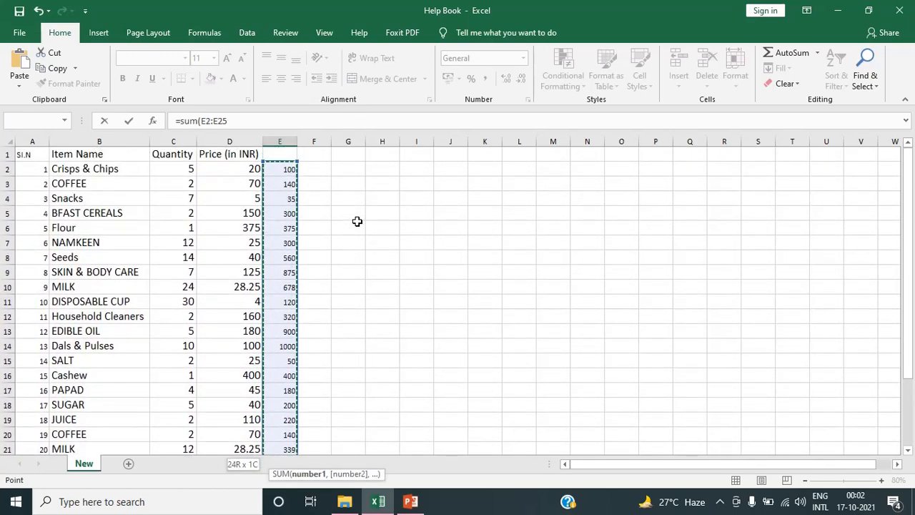
pyautogui.press('Return')
pyautogui.press('Up')
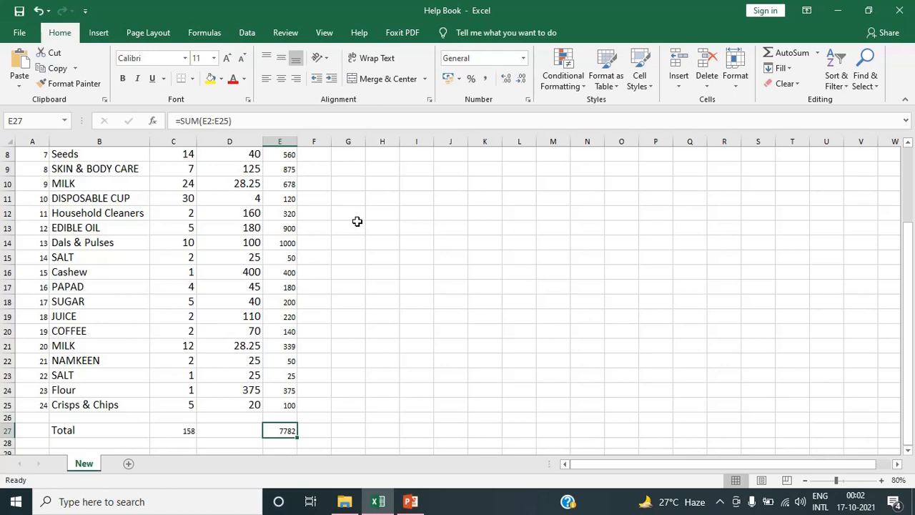
# Step: Compare the quantity total in C27 with the amount total in E27
pyautogui.press('Left')
pyautogui.press('Left')
pyautogui.press('Right')
pyautogui.press('Right')
pyautogui.press('Right')
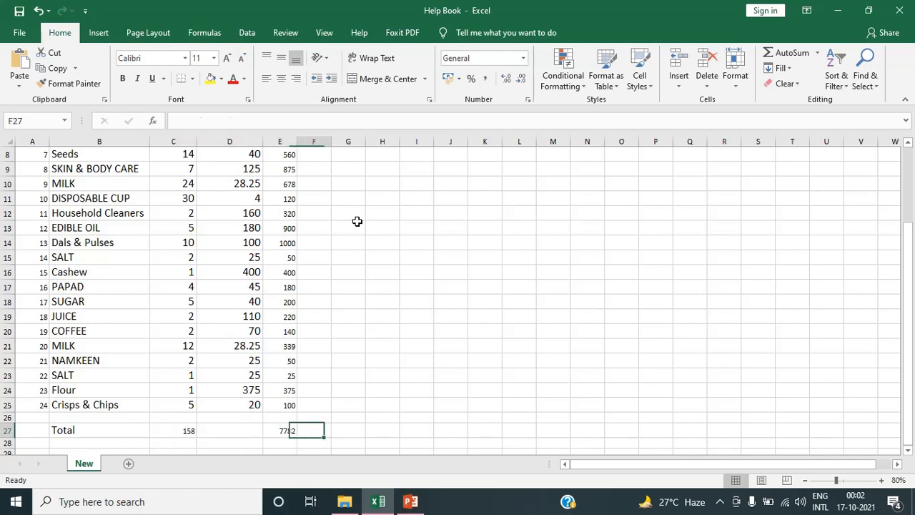
# Step: Change the label in cell B27 to Total (SUM)
pyautogui.press('Left')
pyautogui.press('Down')
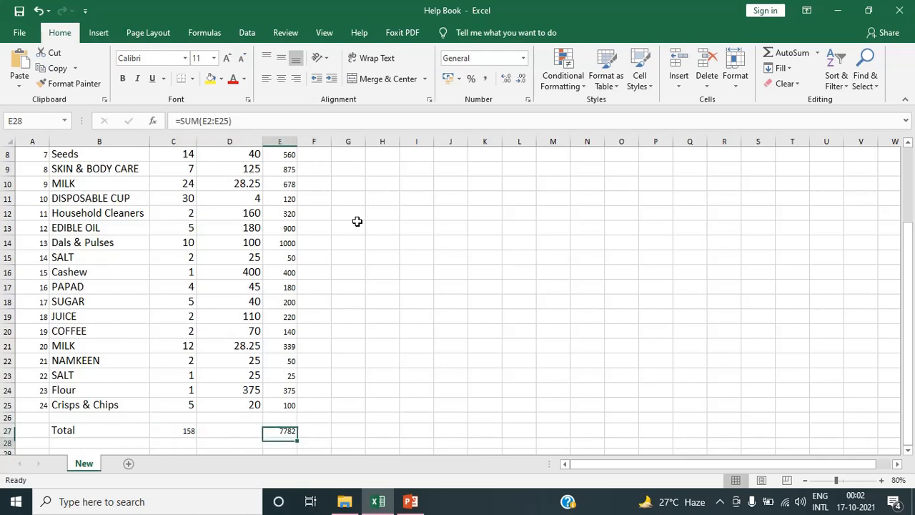
pyautogui.press('Left')
pyautogui.press('Left')
pyautogui.press('Left')
pyautogui.press('Up')
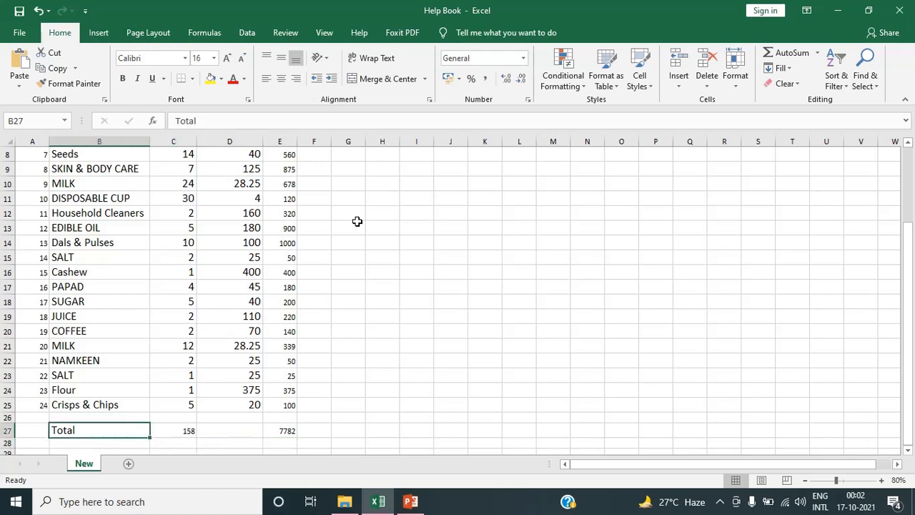
pyautogui.write('(')
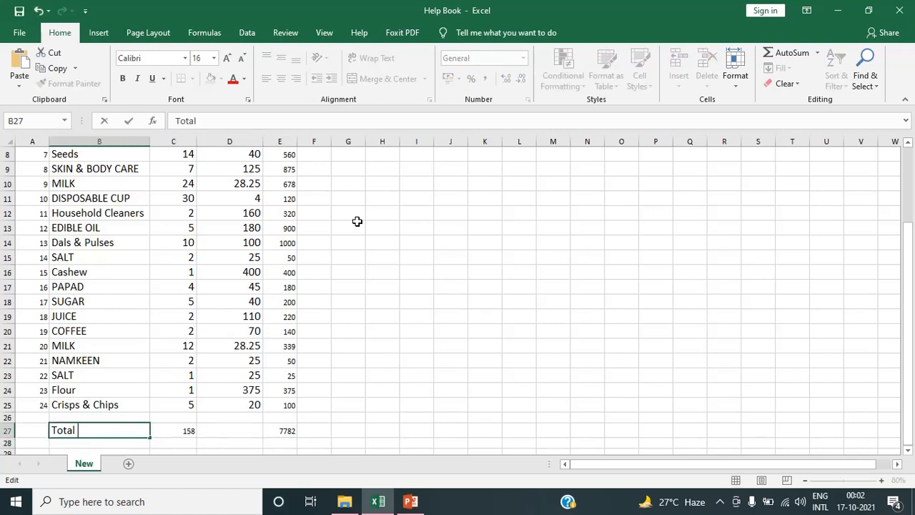
pyautogui.write('SUM)')
pyautogui.press('Return')
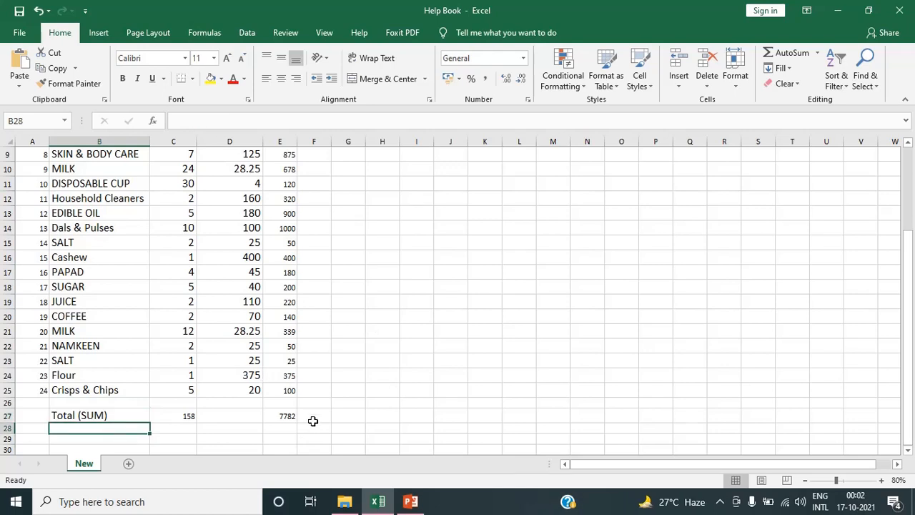
# Step: Look through the item list from the header row down past the Total (SUM) row and back up to row 1
pyautogui.click(415, 346)
pyautogui.press('Up')
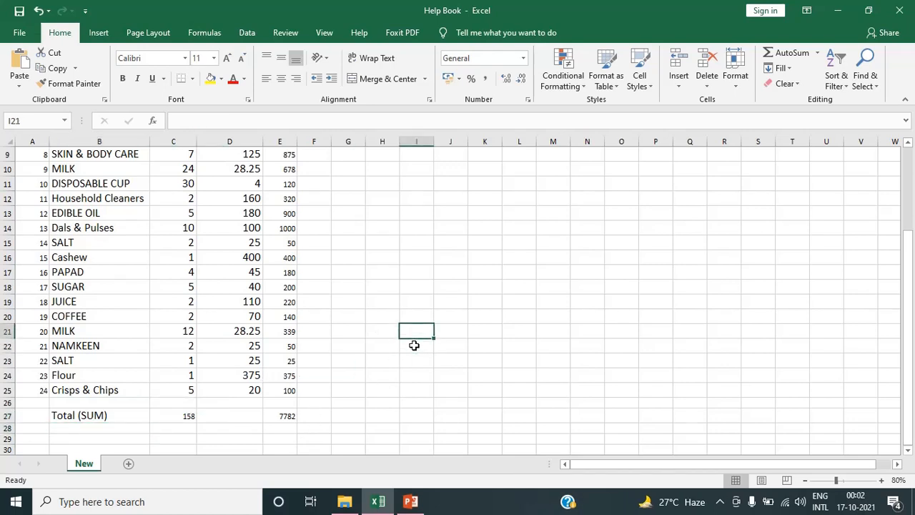
pyautogui.press('Up')
pyautogui.press('Up')
pyautogui.press('Up')
pyautogui.press('Up')
pyautogui.press('Up')
pyautogui.press('Up')
pyautogui.press('Up')
pyautogui.press('Up')
pyautogui.press('Up')
pyautogui.press('Up')
pyautogui.press('Up')
pyautogui.press('Up')
pyautogui.press('Up')
pyautogui.press('Up')
pyautogui.press('Up')
pyautogui.press('Up')
pyautogui.press('Up')
pyautogui.press('Up')
pyautogui.press('Up')
pyautogui.press('Up')
pyautogui.press('Left')
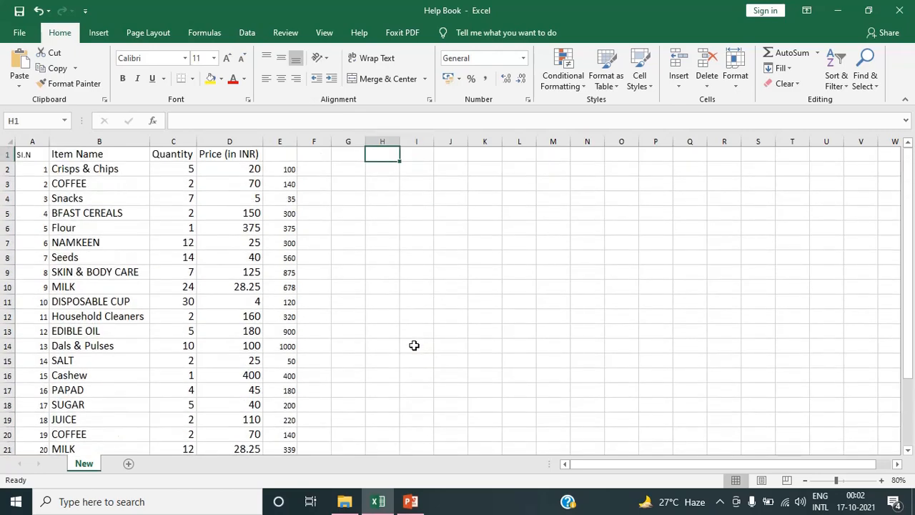
pyautogui.press('Left')
pyautogui.press('Left')
pyautogui.press('Left')
pyautogui.press('Left')
pyautogui.press('Left')
pyautogui.press('Left')
pyautogui.press('Left')
pyautogui.press('Down')
pyautogui.press('Right')
pyautogui.press('Down')
pyautogui.press('Down')
pyautogui.press('Down')
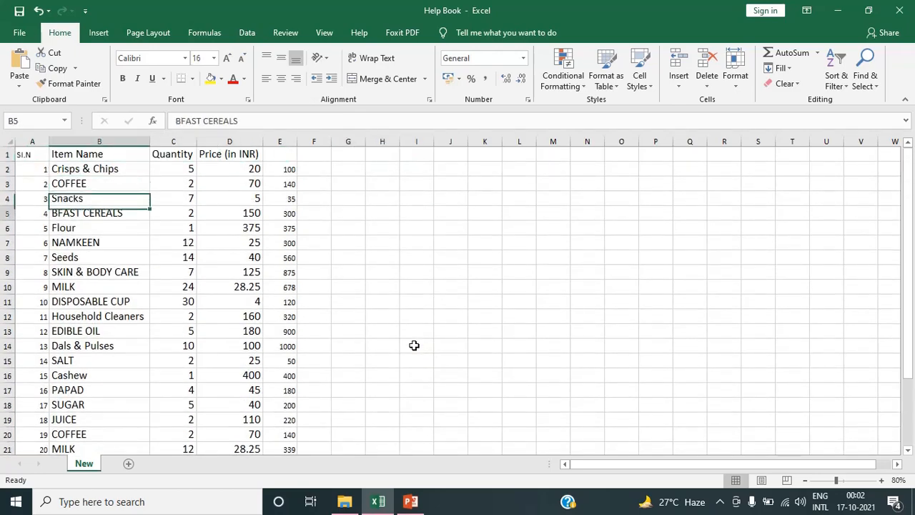
pyautogui.press('Down')
pyautogui.press('Down')
pyautogui.press('Down')
pyautogui.press('Down')
pyautogui.press('Down')
pyautogui.press('Down')
pyautogui.press('Down')
pyautogui.press('Down')
pyautogui.press('Down')
pyautogui.press('Down')
pyautogui.press('Down')
pyautogui.press('Down')
pyautogui.press('Down')
pyautogui.press('Down')
pyautogui.press('Down')
pyautogui.press('Down')
pyautogui.press('Down')
pyautogui.press('Down')
pyautogui.press('Down')
pyautogui.press('Down')
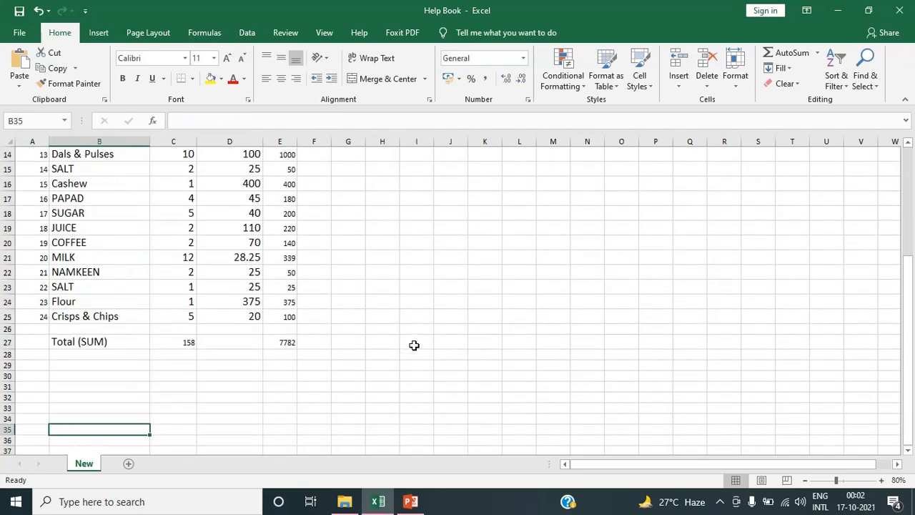
pyautogui.press('Up')
pyautogui.press('Up')
pyautogui.press('Up')
pyautogui.press('Up')
pyautogui.press('Up')
pyautogui.press('Up')
pyautogui.press('Up')
pyautogui.press('Up')
pyautogui.press('Up')
pyautogui.press('Up')
pyautogui.press('Up')
pyautogui.press('Up')
pyautogui.press('Up')
pyautogui.press('Up')
pyautogui.press('Up')
pyautogui.press('Up')
pyautogui.press('Up')
pyautogui.press('Up')
pyautogui.press('Up')
pyautogui.press('Up')
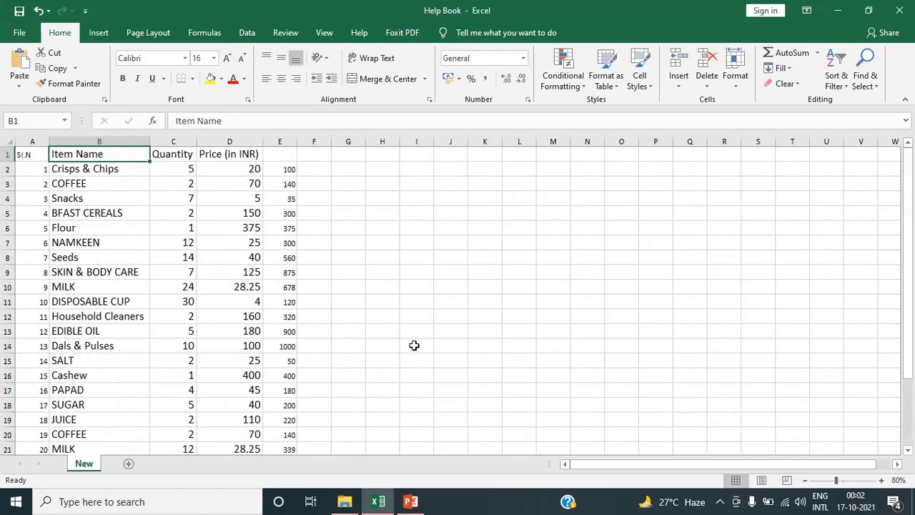
pyautogui.press('Right')
pyautogui.press('Right')
pyautogui.press('Right')
pyautogui.press('Right')
pyautogui.press('Right')
pyautogui.press('Right')
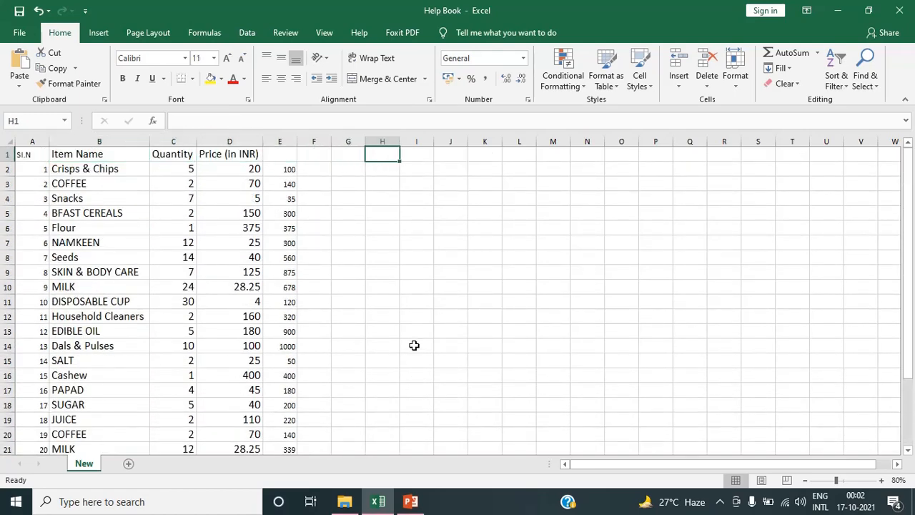
# Step: Search the sheet for "milk", stepping through the matches several times before closing the search
pyautogui.hotkey('ctrl', 'f')
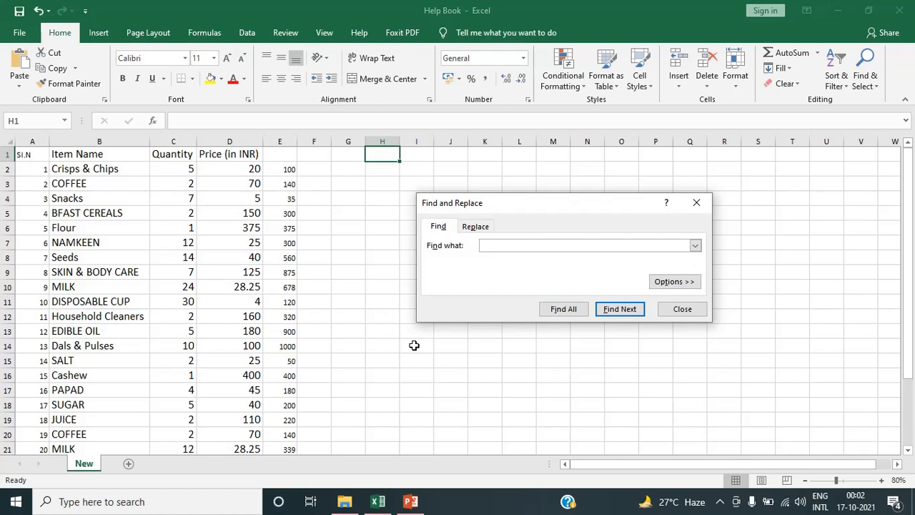
pyautogui.write('milk')
pyautogui.click(614, 311)
pyautogui.click(613, 311)
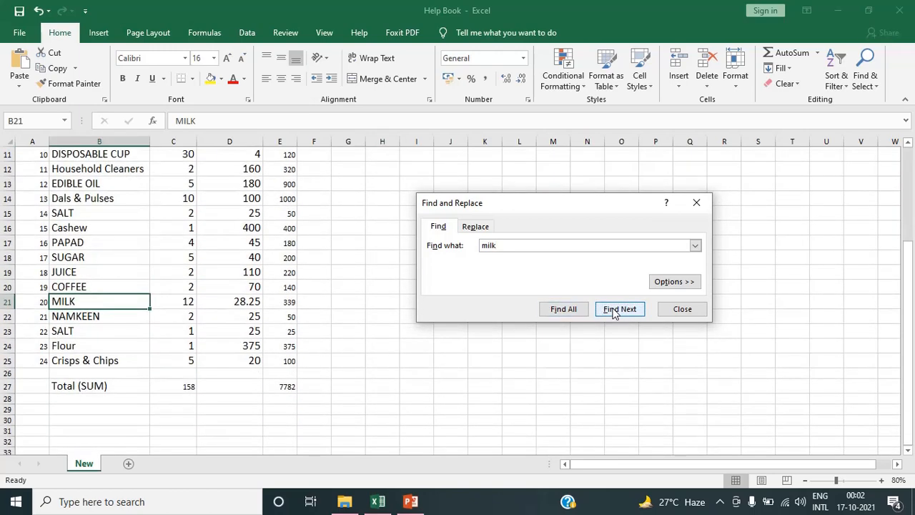
pyautogui.click(613, 311)
pyautogui.click(613, 312)
pyautogui.click(683, 311)
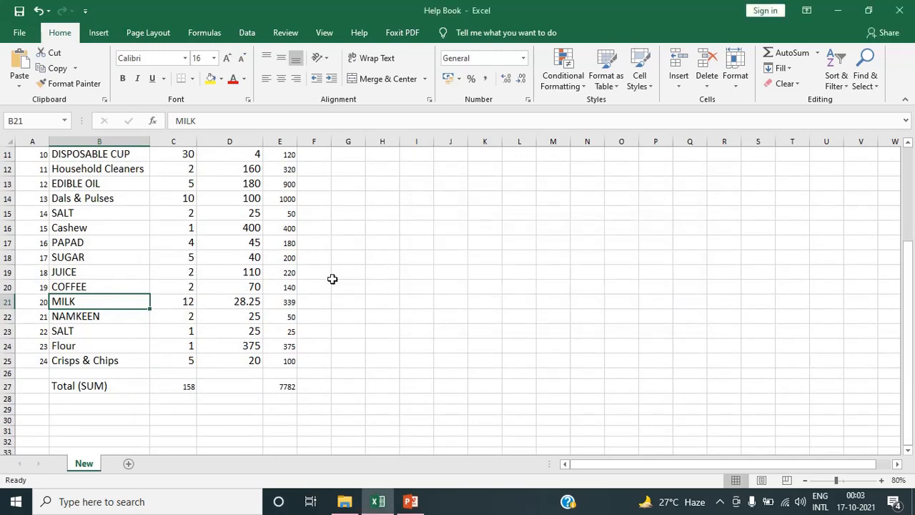
pyautogui.hotkey('ctrl', 'Up')
pyautogui.press('Left')
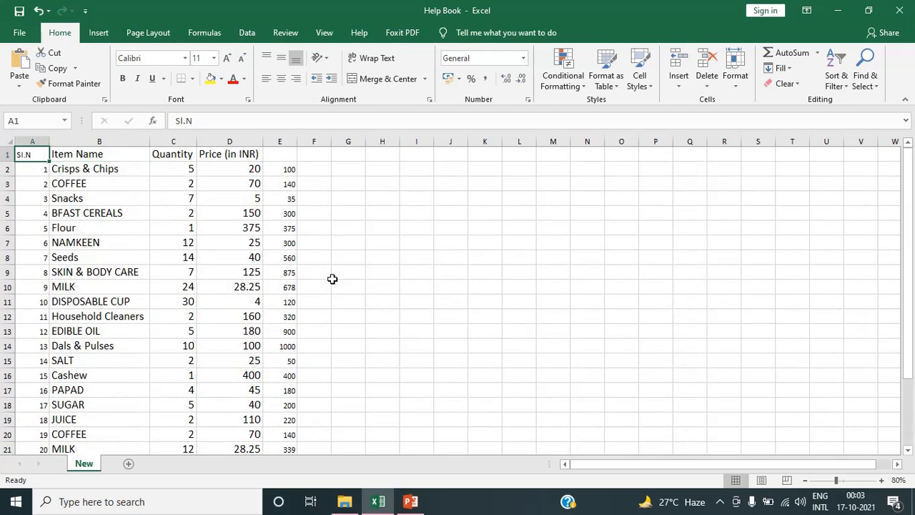
pyautogui.press('Right')
pyautogui.press('Down')
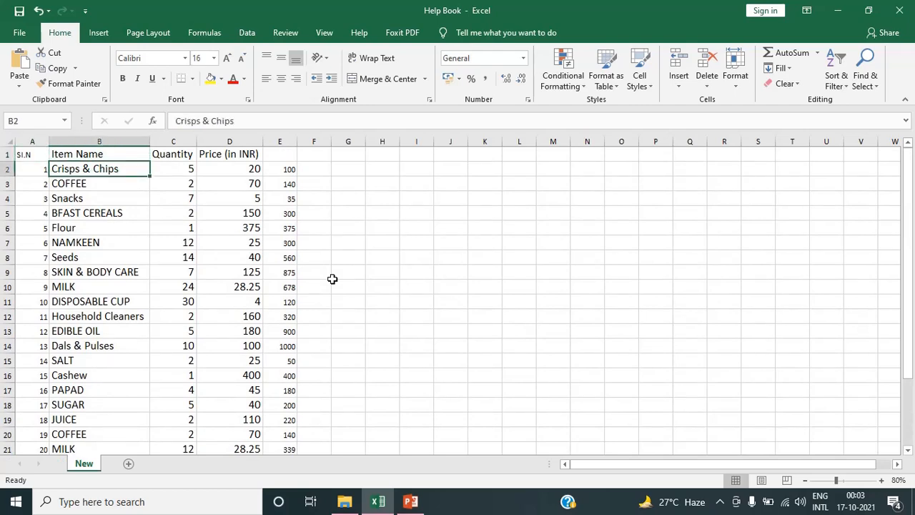
pyautogui.hotkey('ctrl', 'g')
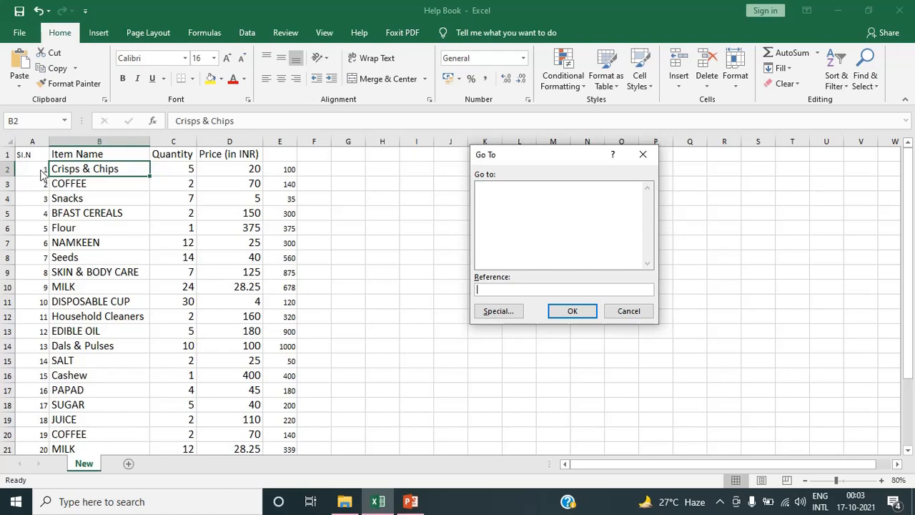
pyautogui.click(629, 311)
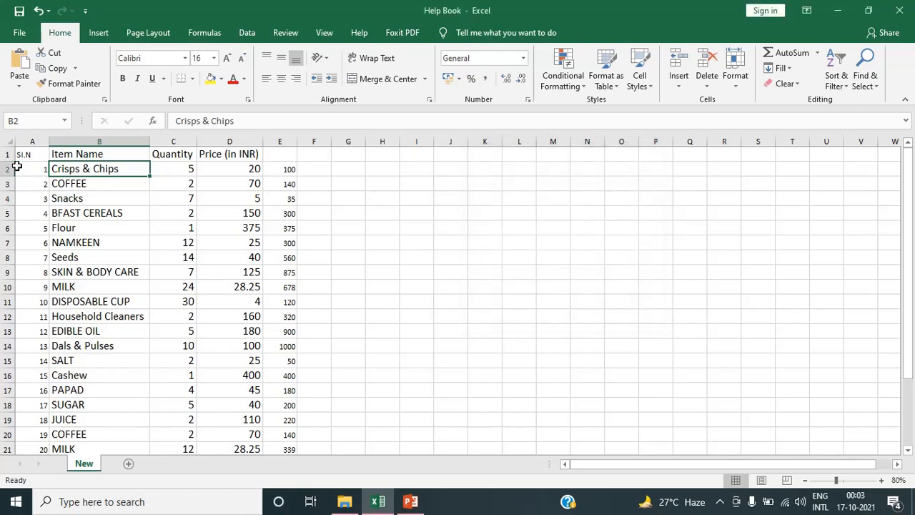
# Step: Check the first item's number and name and the column headings from SI.N to Price (in INR)
pyautogui.click(17, 166)
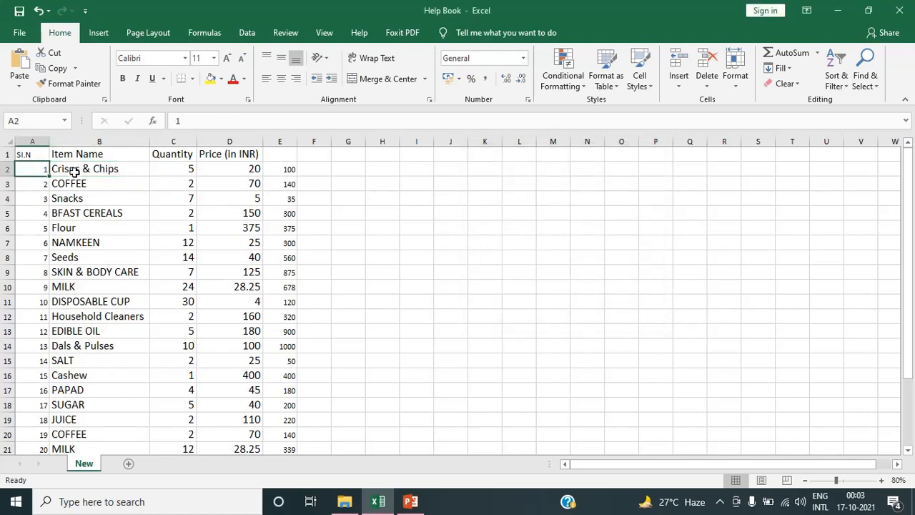
pyautogui.click(74, 171)
pyautogui.click(25, 153)
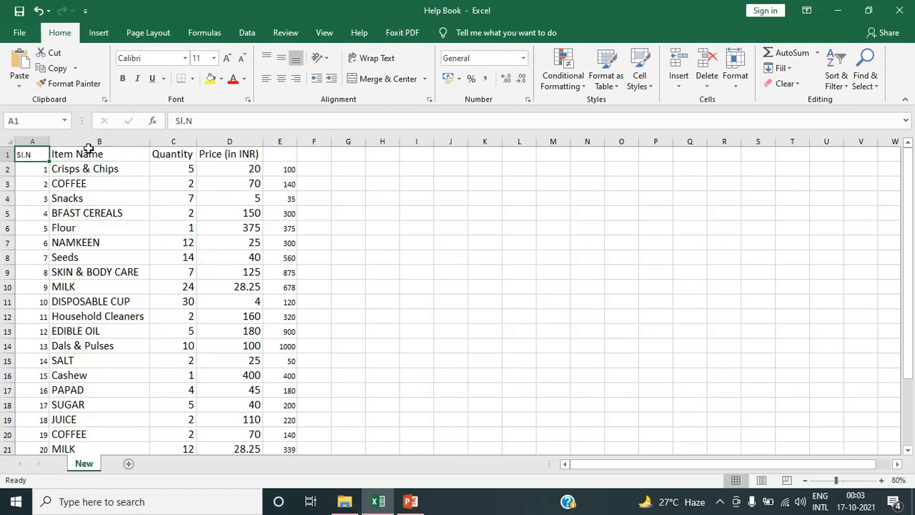
pyautogui.click(89, 153)
pyautogui.click(170, 154)
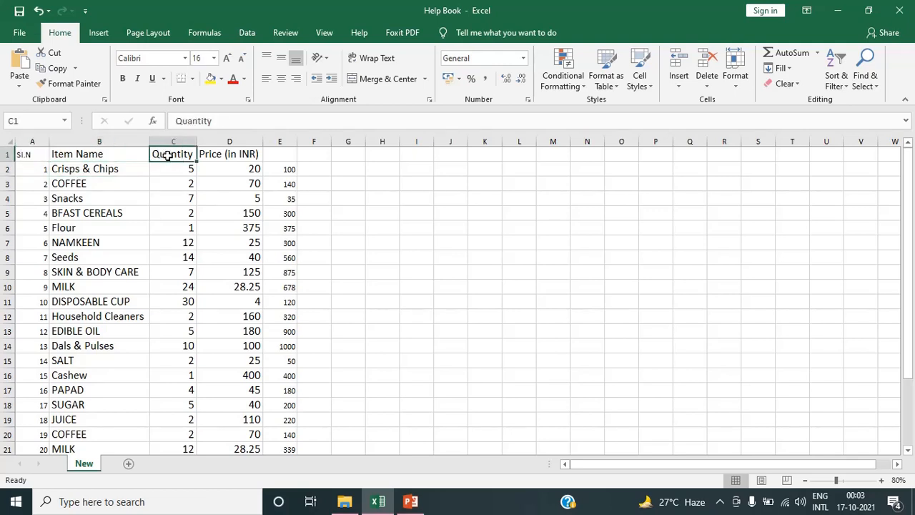
pyautogui.click(232, 156)
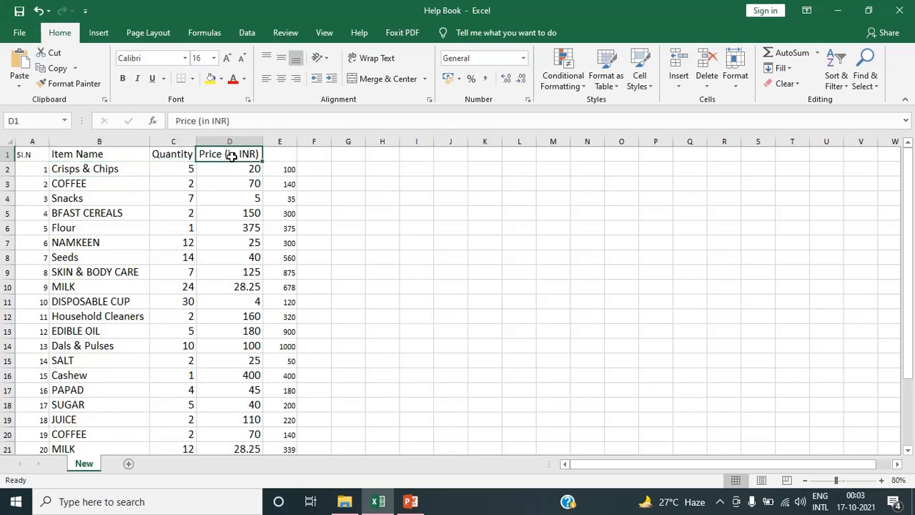
# Step: Jump from cell B2 to cell B19 with Go To and check its serial number in column A
pyautogui.click(69, 171)
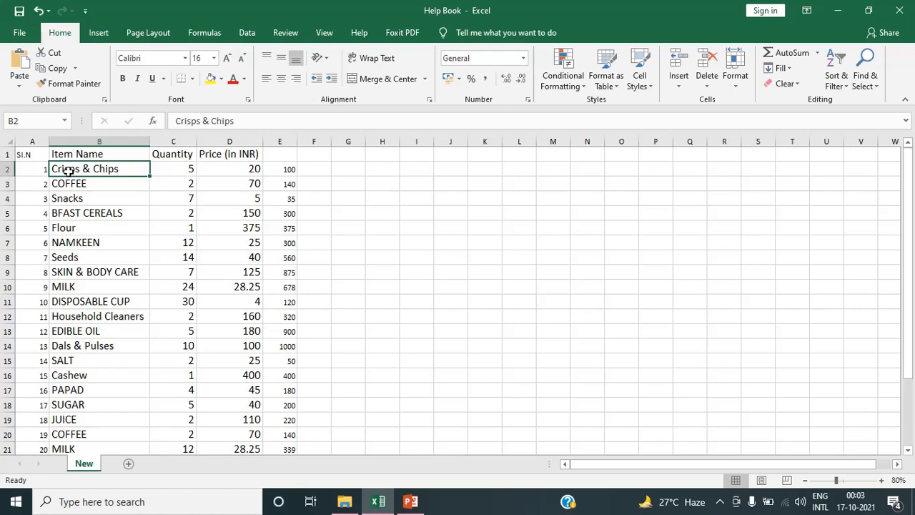
pyautogui.hotkey('ctrl', 'g')
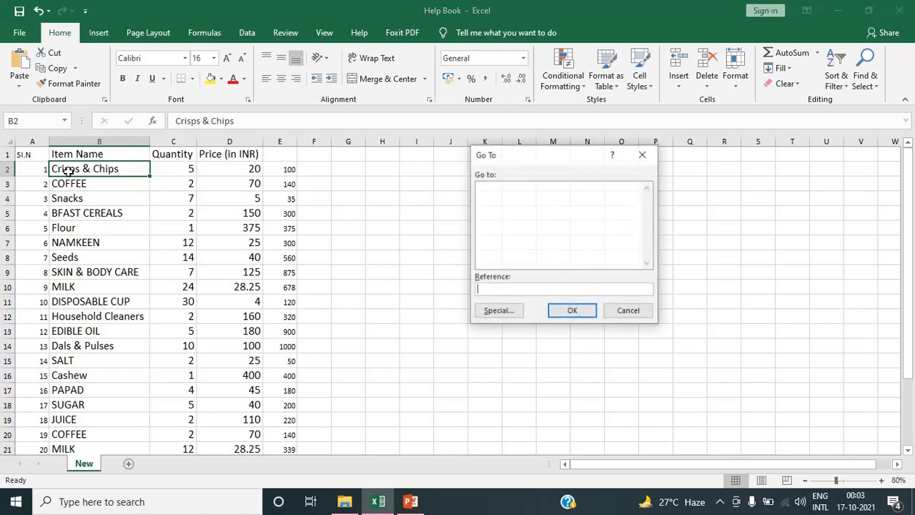
pyautogui.write('B')
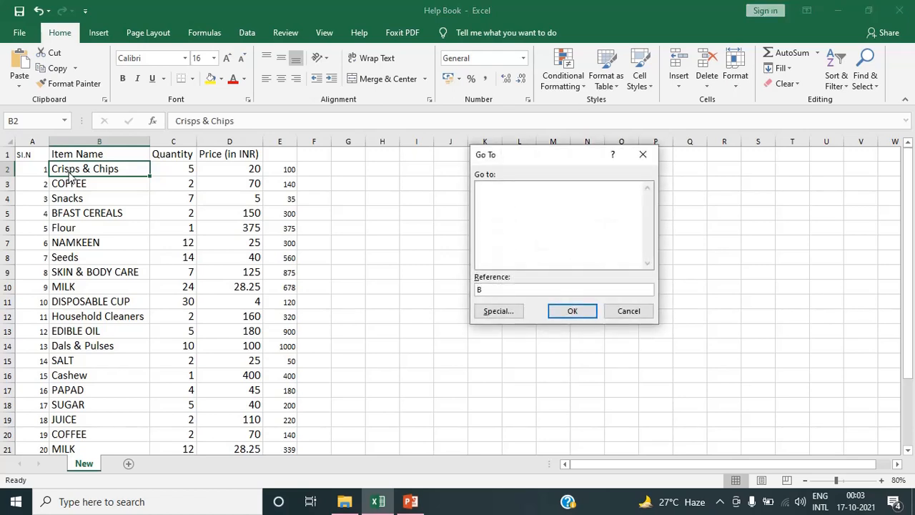
pyautogui.write('19')
pyautogui.click(573, 311)
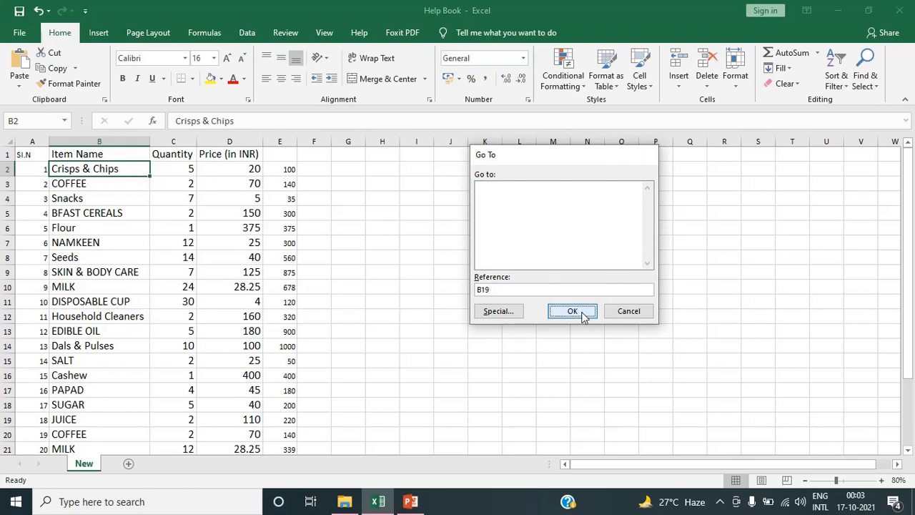
pyautogui.press('Left')
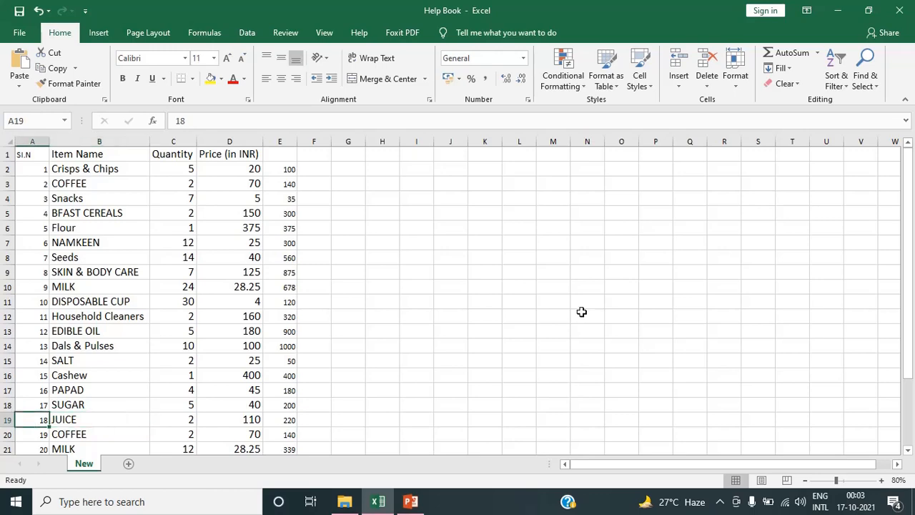
pyautogui.press('Right')
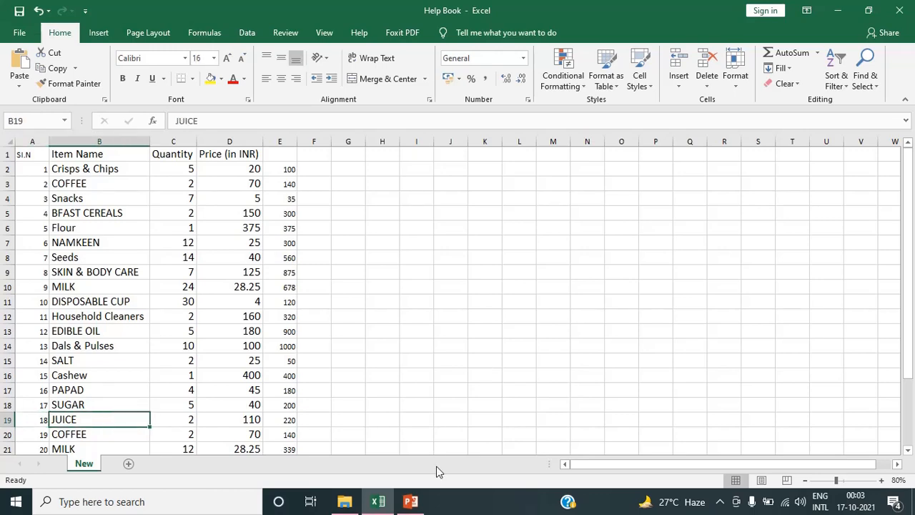
# Step: Switch to PowerPoint to read the Short Cut Keys slide, and return to the Help Book workbook in Excel
pyautogui.click(411, 501)
pyautogui.click(97, 228)
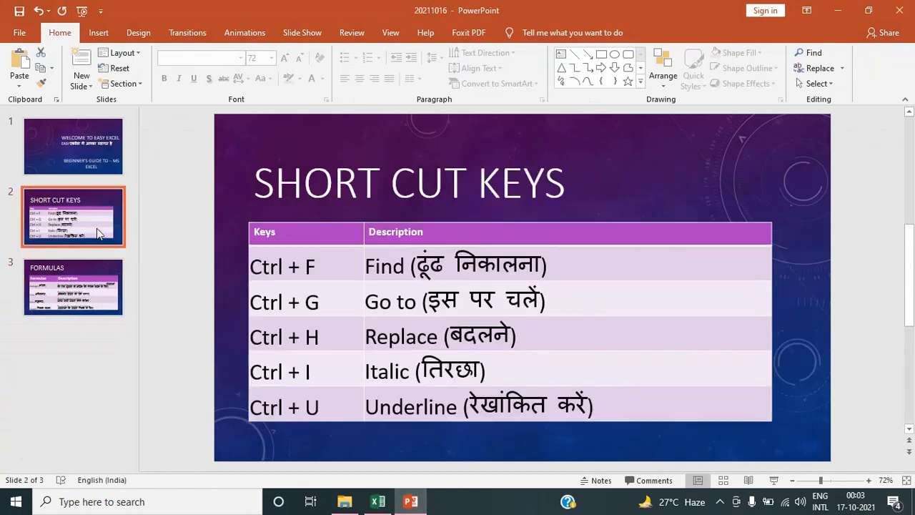
pyautogui.click(378, 501)
pyautogui.click(407, 244)
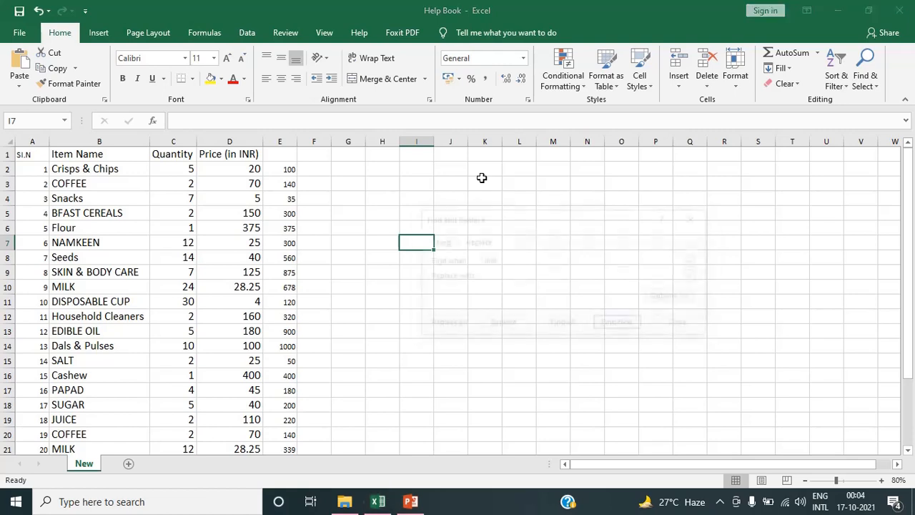
# Step: Start a Replace operation that searches for COFFEE, using the text copied from cell B3
pyautogui.hotkey('ctrl', 'h')
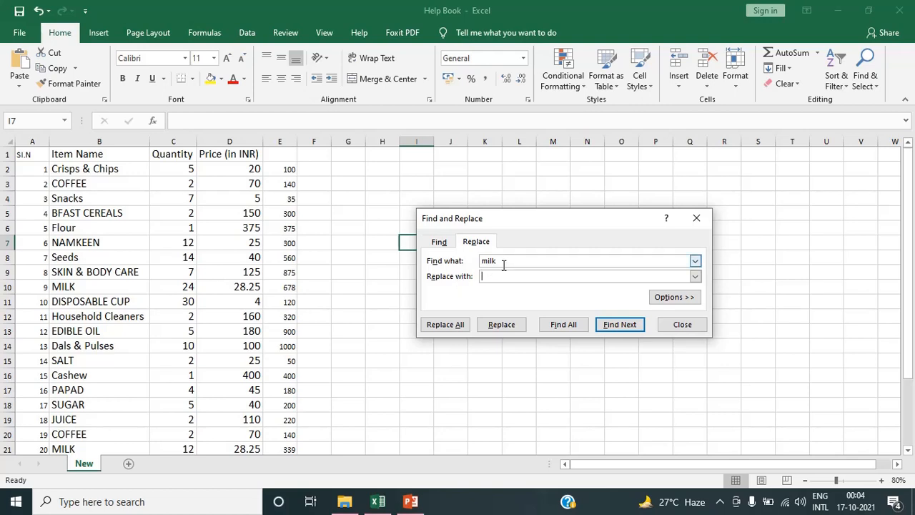
pyautogui.moveTo(505, 260); pyautogui.dragTo(466, 256)
pyautogui.doubleClick(90, 183)
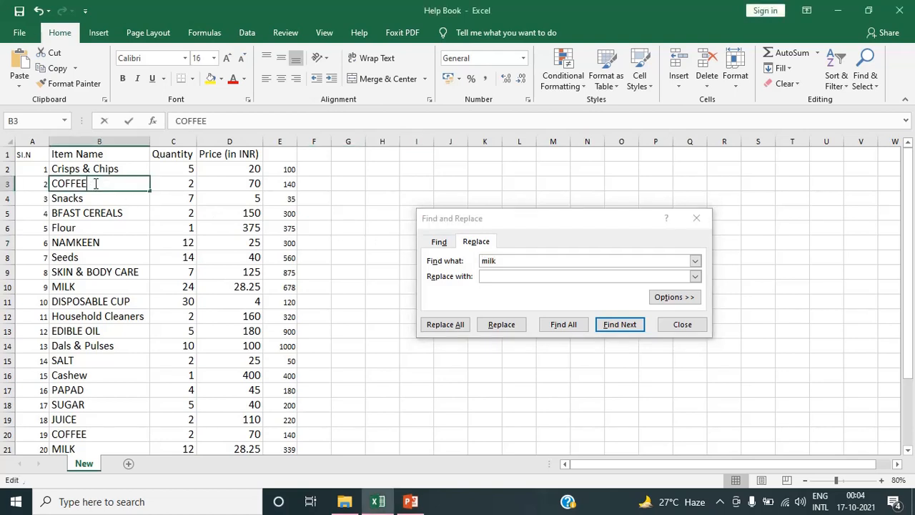
pyautogui.moveTo(87, 183); pyautogui.dragTo(51, 184)
pyautogui.hotkey('ctrl', 'c')
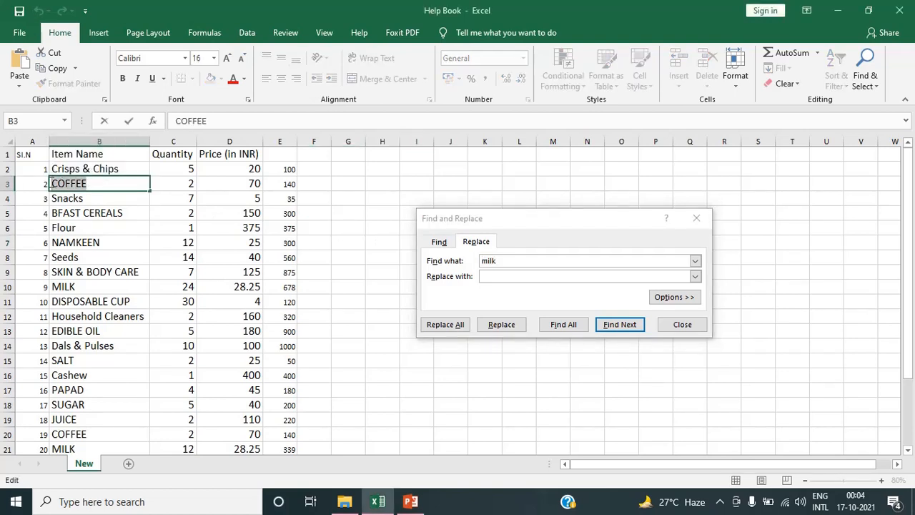
pyautogui.doubleClick(490, 261)
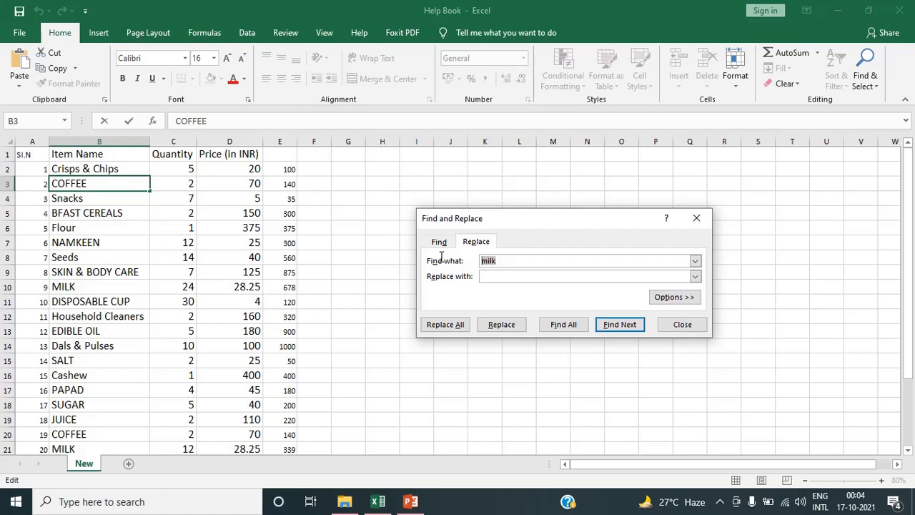
pyautogui.hotkey('ctrl', 'v')
# Step: Replace all occurrences of COFFEE with Coffee and close the Replace dialog
pyautogui.click(500, 275)
pyautogui.write('Co')
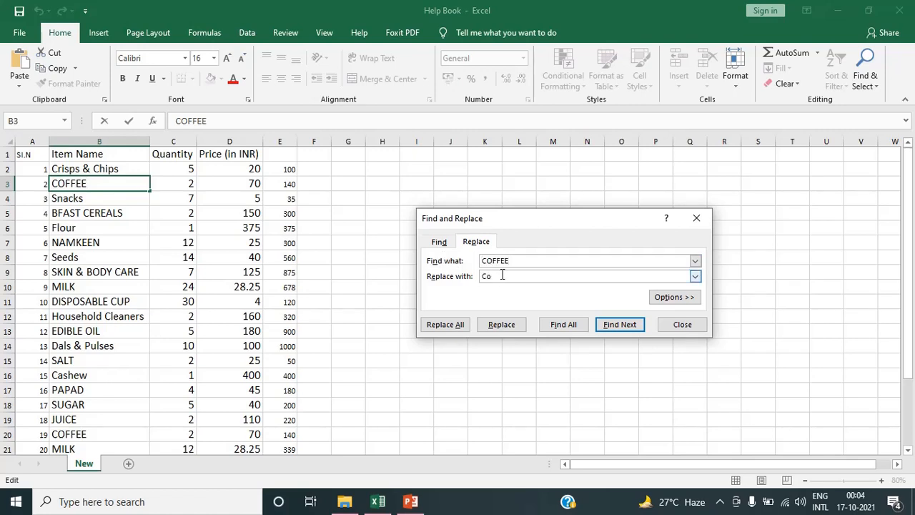
pyautogui.write('ffee')
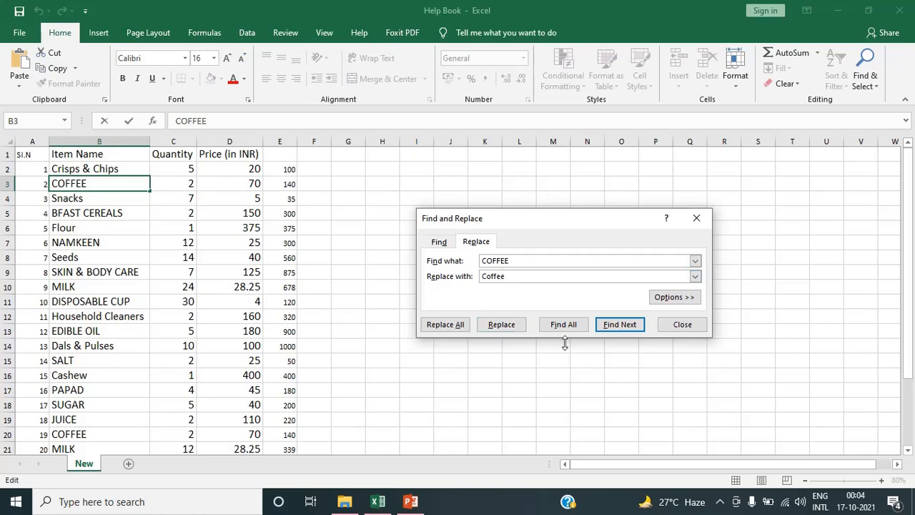
pyautogui.click(452, 326)
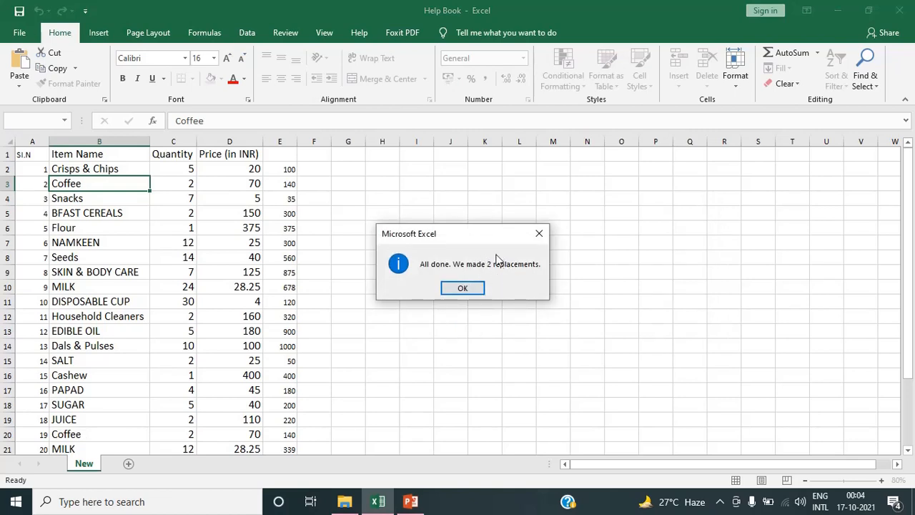
pyautogui.click(473, 288)
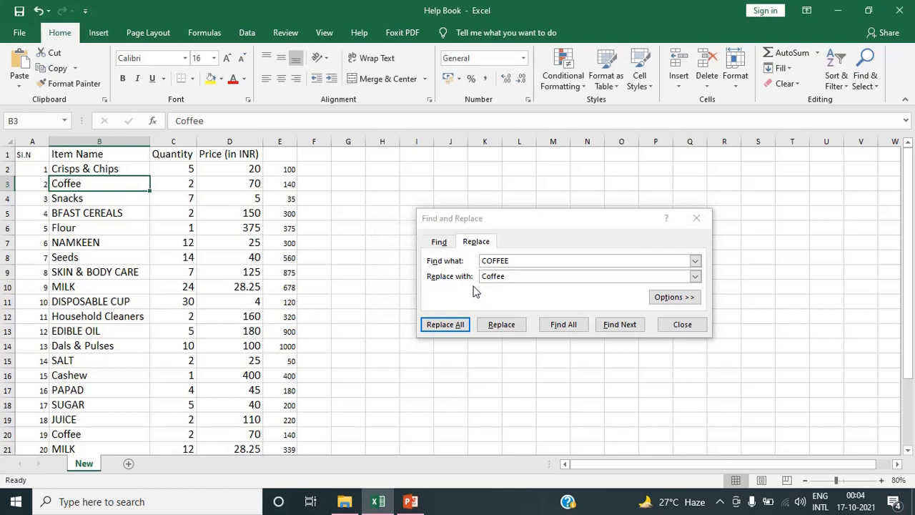
pyautogui.click(680, 328)
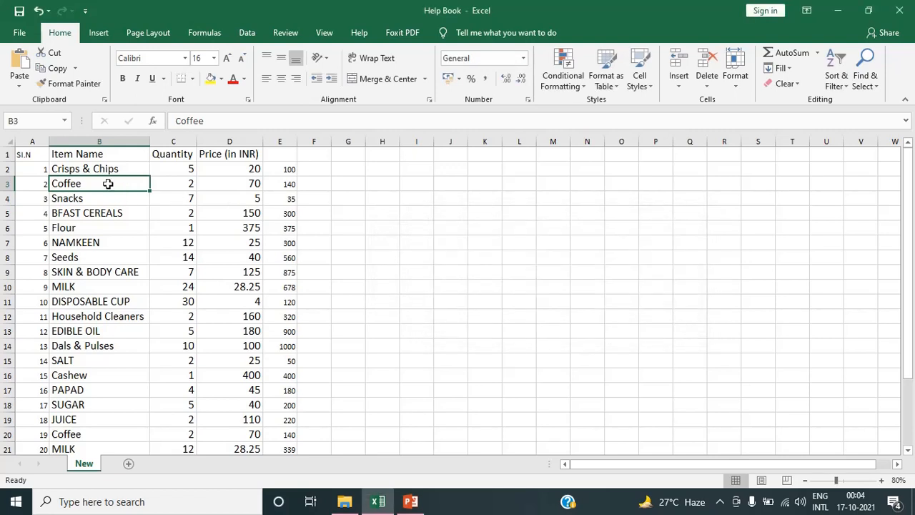
# Step: Italicize and underline the Total (SUM) label in cell B27, keeping a single underline
pyautogui.press('Down')
pyautogui.press('Down')
pyautogui.press('Down')
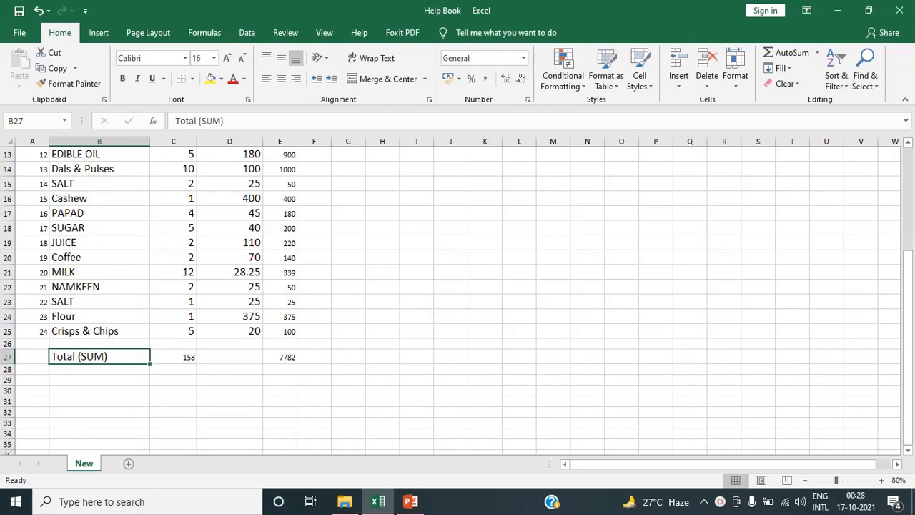
pyautogui.press('Right')
pyautogui.press('Up')
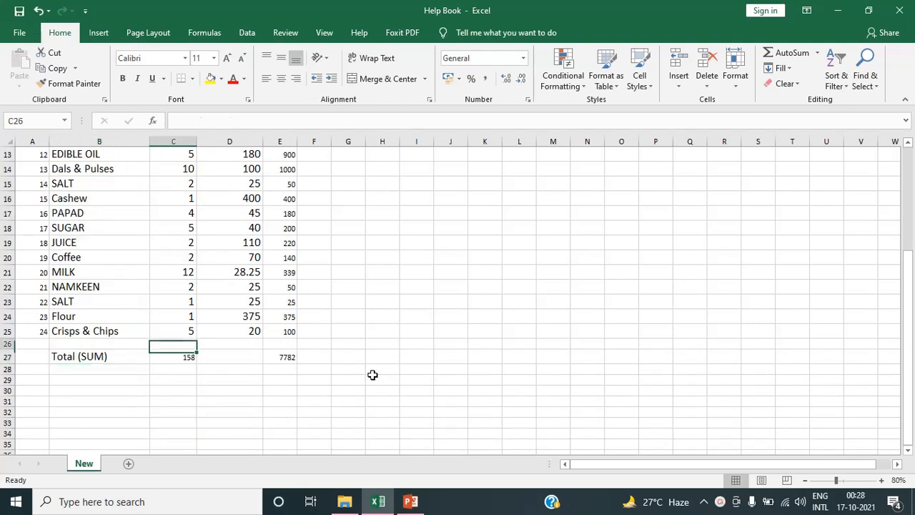
pyautogui.press('Left')
pyautogui.press('Down')
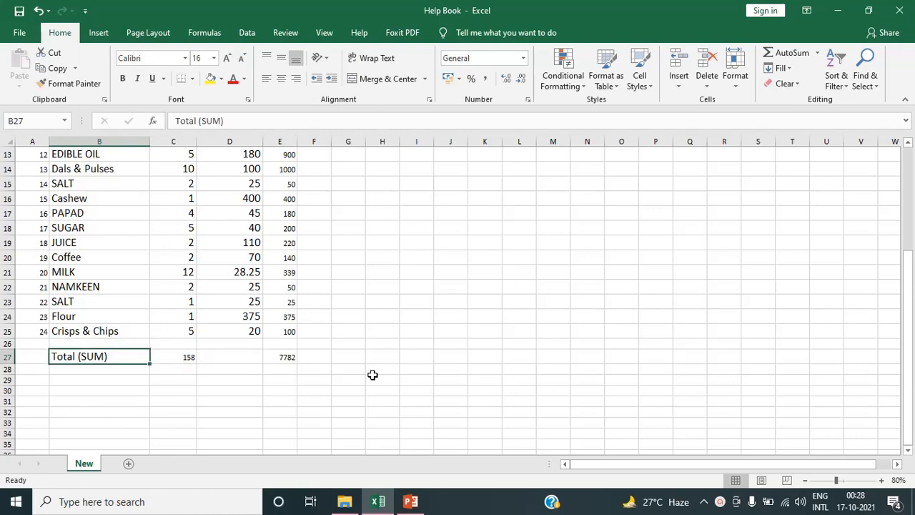
pyautogui.hotkey('ctrl', 'i')
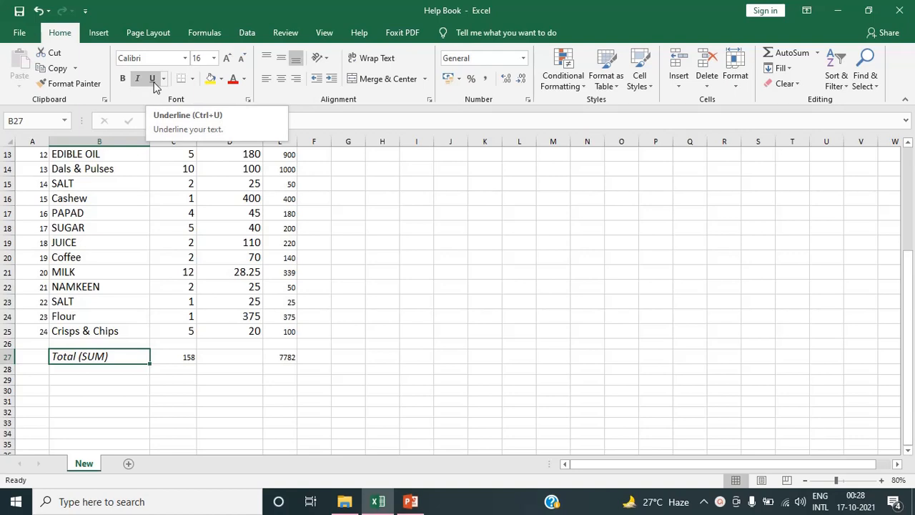
pyautogui.click(152, 79)
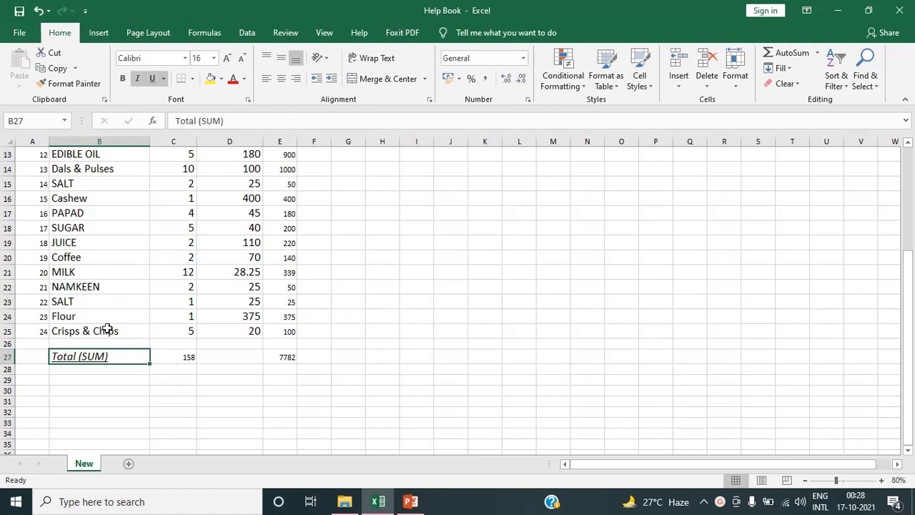
pyautogui.click(163, 80)
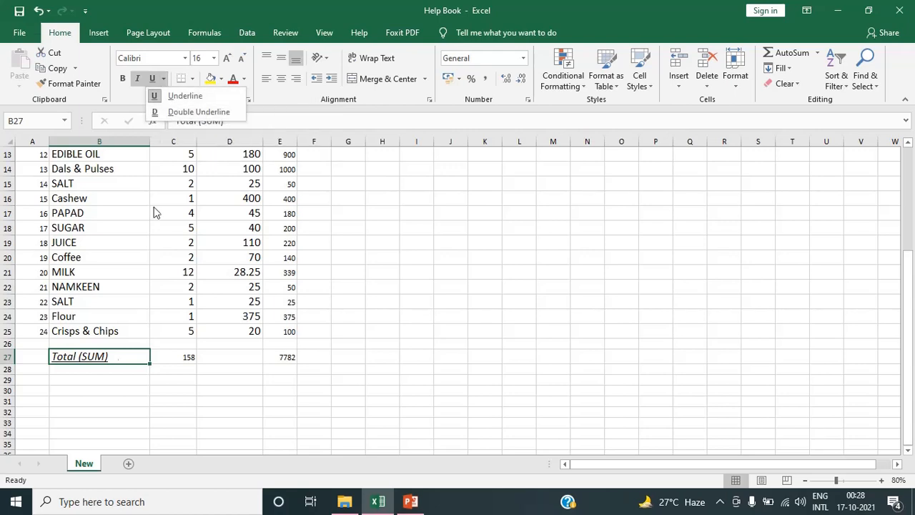
pyautogui.click(105, 370)
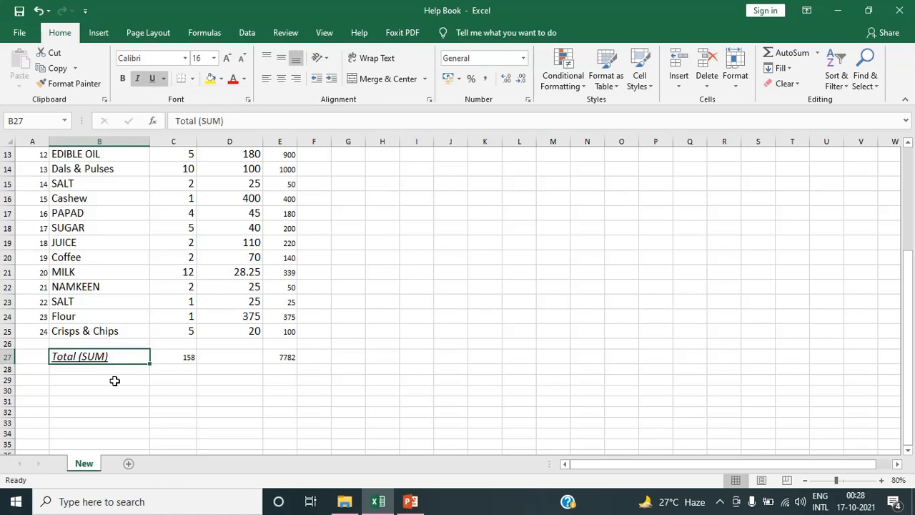
# Step: Enter the label Average in cell B28, below Total (SUM)
pyautogui.press('Return')
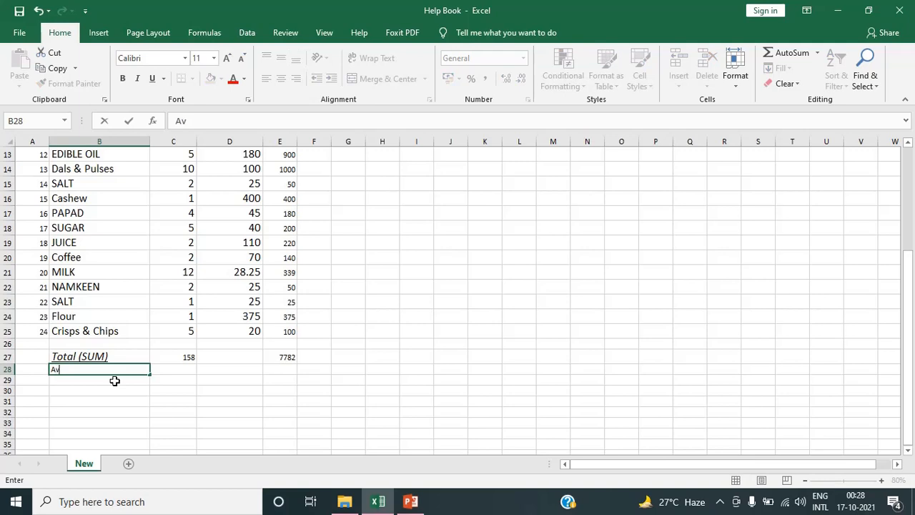
pyautogui.write('erage')
pyautogui.press('Tab')
# Step: Check the sum formulas in cells C27 and E27 and return to cell C28
pyautogui.press('Up')
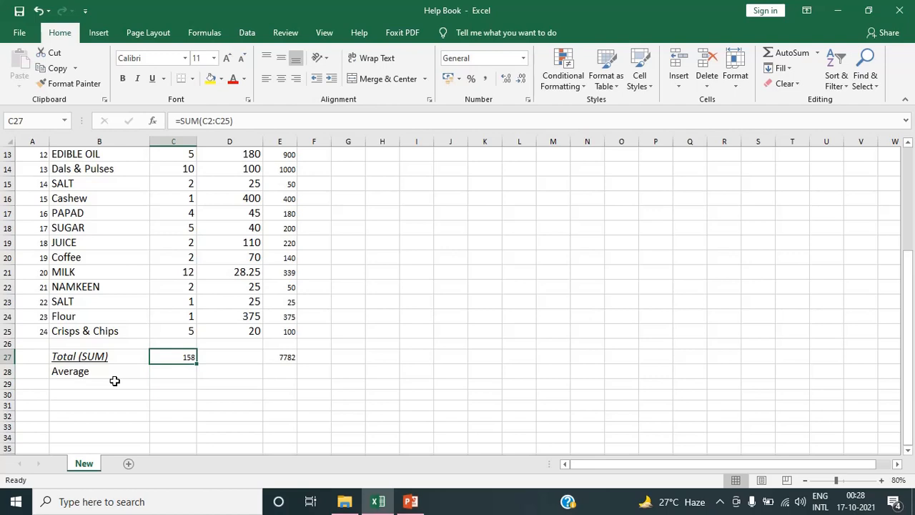
pyautogui.press('Right')
pyautogui.press('Right')
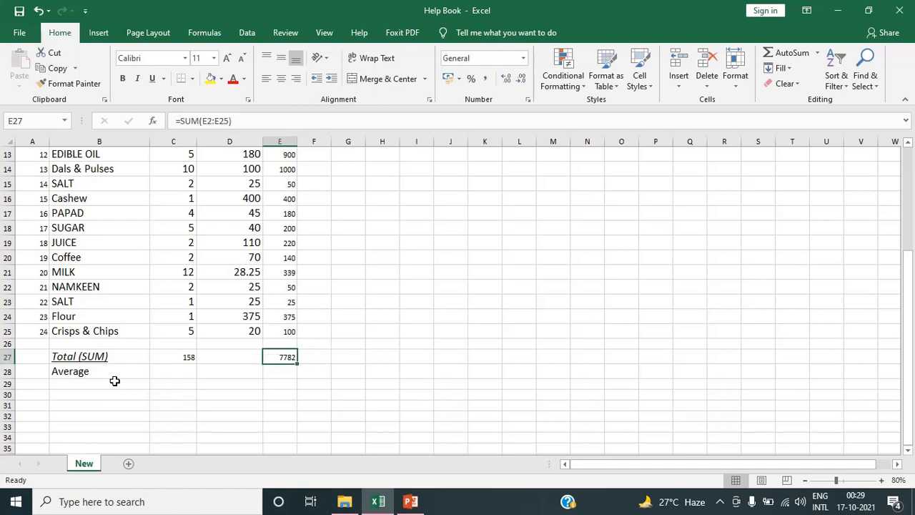
pyautogui.press('Down')
pyautogui.press('Left')
pyautogui.press('Left')
pyautogui.press('Left')
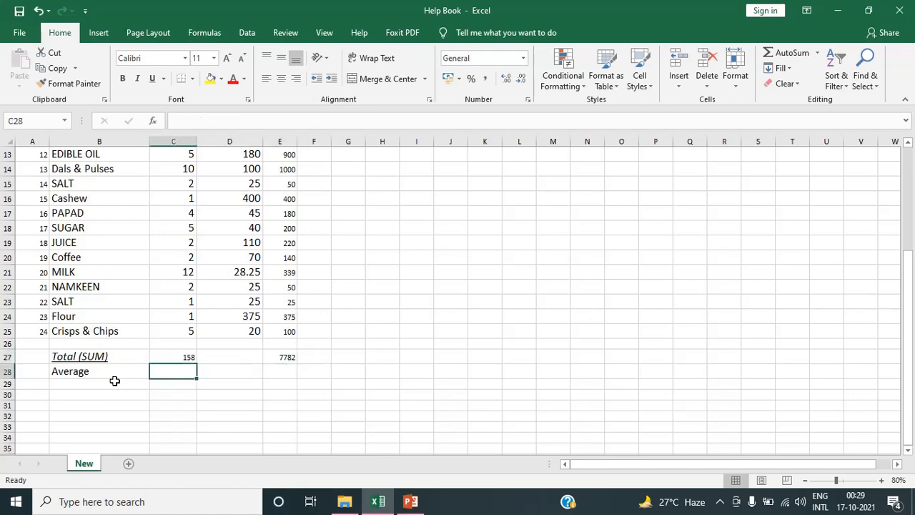
pyautogui.press('Right')
# Step: Calculate the average of the amounts in column E with =AVERAGE(E2:E25) in cell C28 and check the formula
pyautogui.write('=')
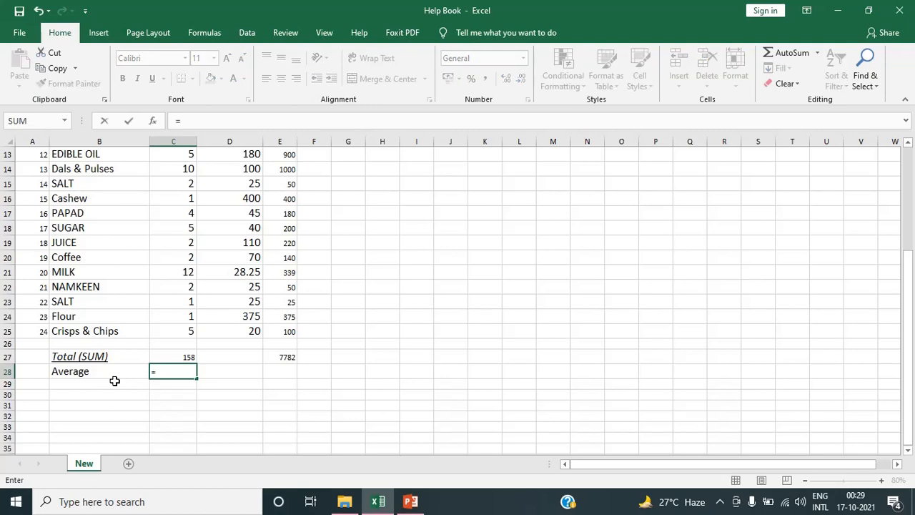
pyautogui.write('av')
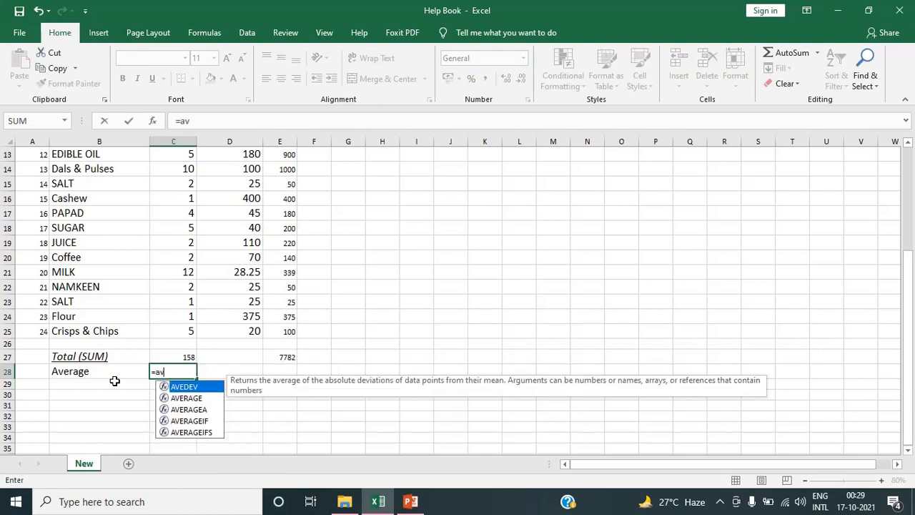
pyautogui.click(176, 398)
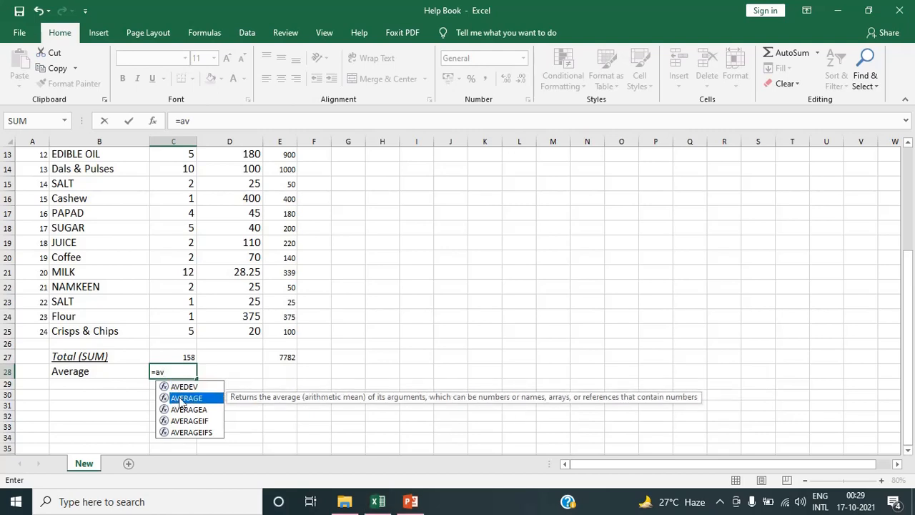
pyautogui.doubleClick(179, 399)
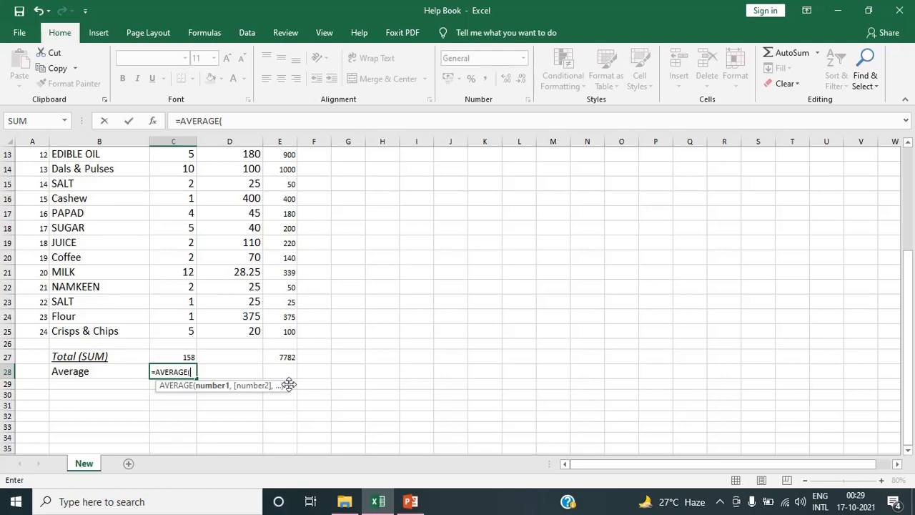
pyautogui.click(293, 332)
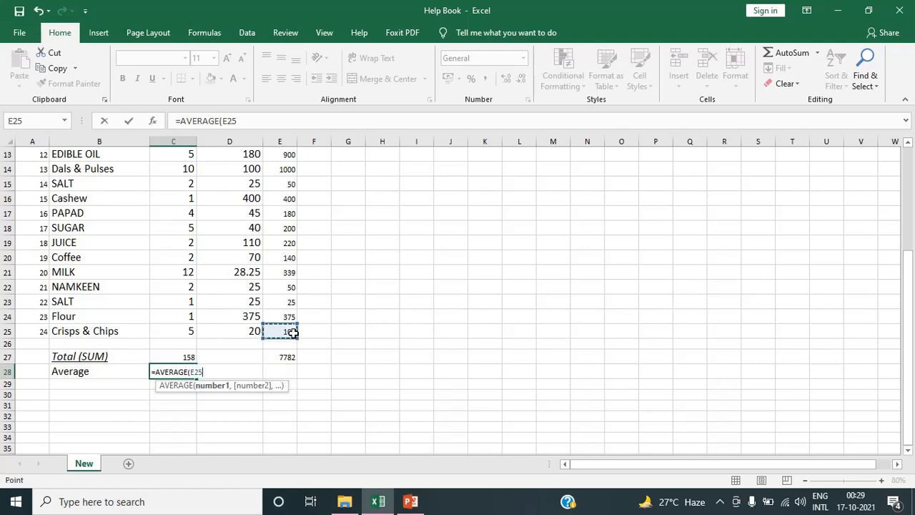
pyautogui.hotkey('shift', 'Up')
pyautogui.hotkey('shift', 'Up')
pyautogui.hotkey('shift', 'Up')
pyautogui.hotkey('shift', 'Up')
pyautogui.hotkey('shift', 'Up')
pyautogui.hotkey('shift', 'Up')
pyautogui.hotkey('shift', 'Up')
pyautogui.hotkey('shift', 'Up')
pyautogui.hotkey('shift', 'Up')
pyautogui.hotkey('shift', 'Up')
pyautogui.hotkey('shift', 'Up')
pyautogui.hotkey('shift', 'Up')
pyautogui.hotkey('shift', 'Up')
pyautogui.hotkey('shift', 'Up')
pyautogui.hotkey('shift', 'Up')
pyautogui.hotkey('shift', 'Up')
pyautogui.hotkey('shift', 'Up')
pyautogui.hotkey('shift', 'Up')
pyautogui.hotkey('shift', 'Up')
pyautogui.hotkey('shift', 'Up')
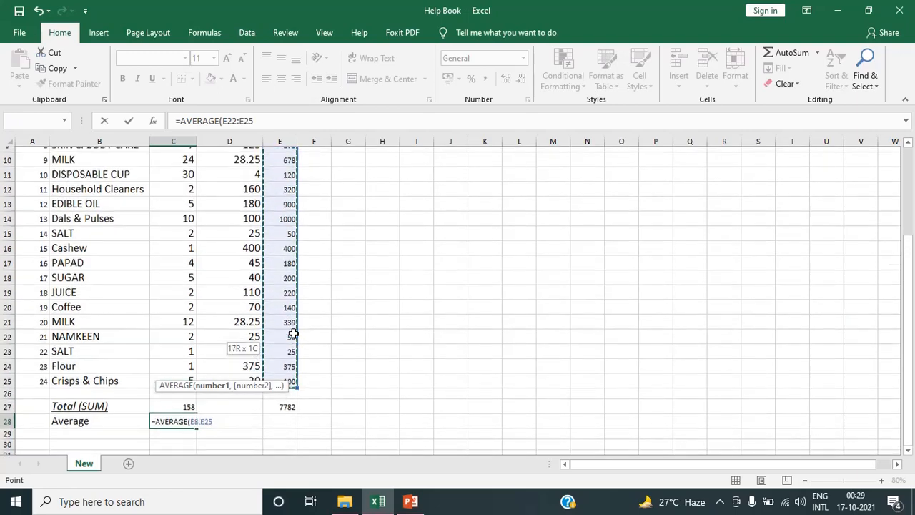
pyautogui.hotkey('shift', 'Up')
pyautogui.hotkey('shift', 'Up')
pyautogui.hotkey('shift', 'Up')
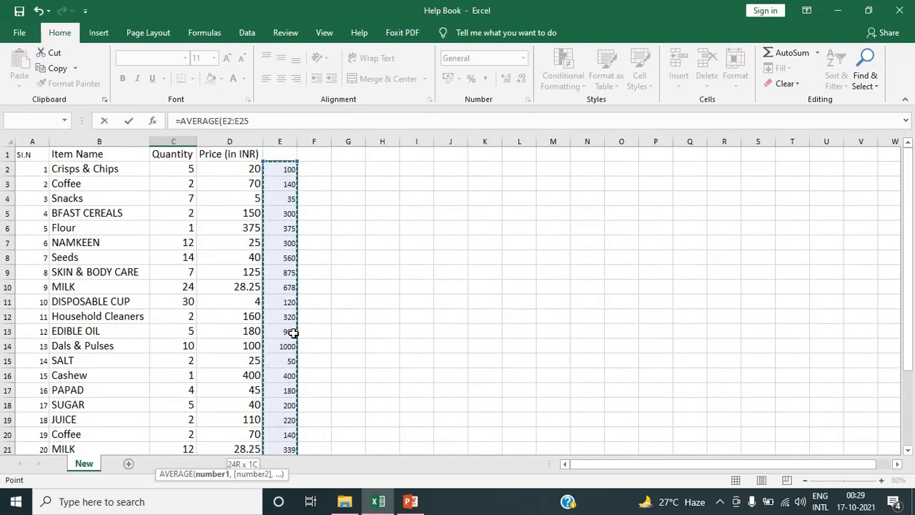
pyautogui.press('Return')
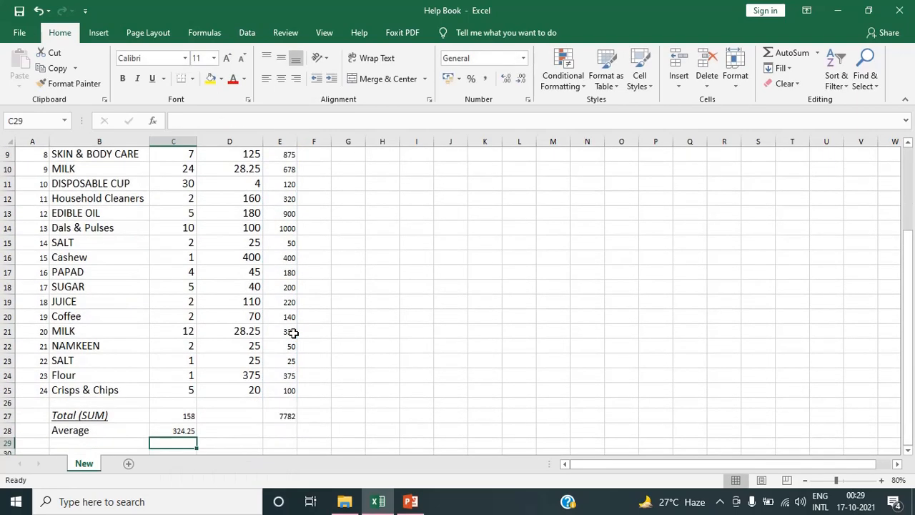
pyautogui.press('Up')
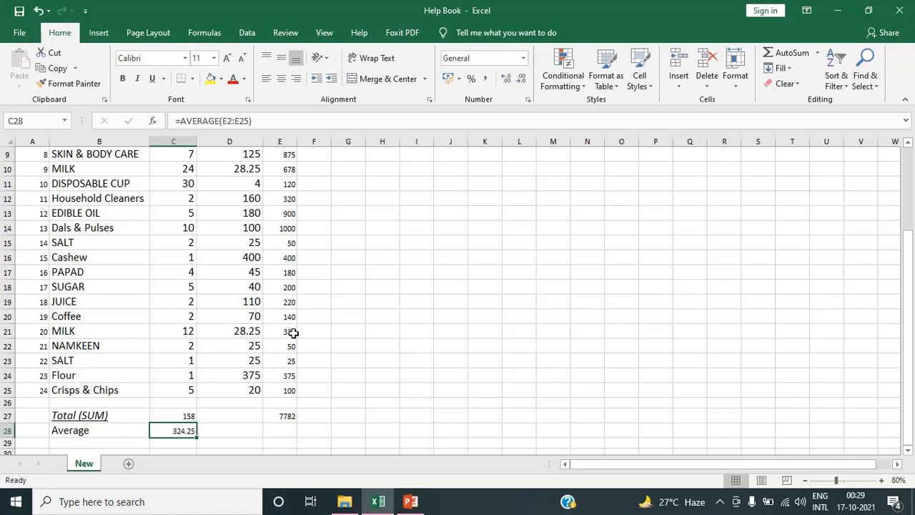
pyautogui.press('Right')
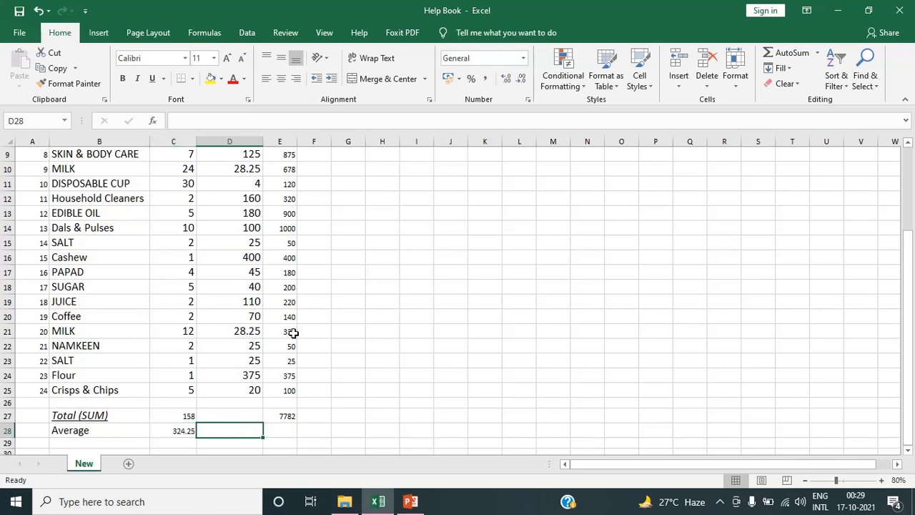
pyautogui.press('Left')
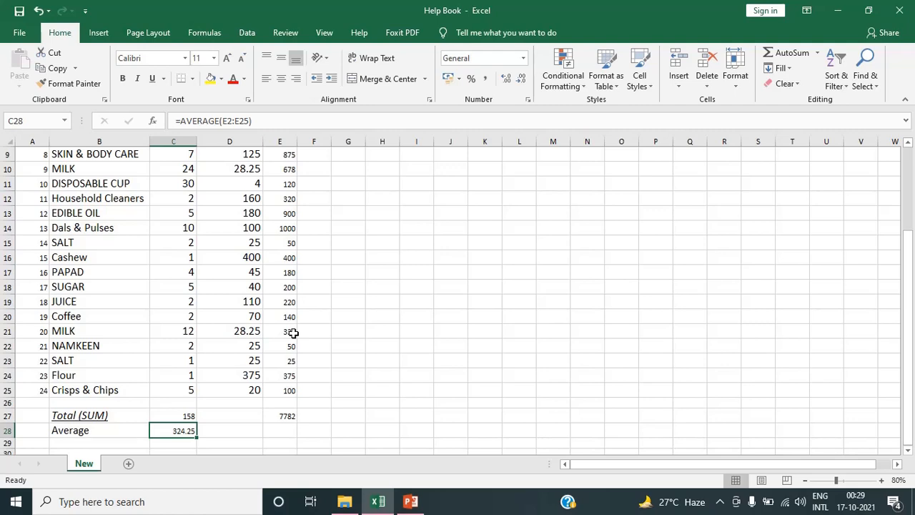
# Step: Enter the label Max in cell B29, below Average, and move to cell C29
pyautogui.press('Down')
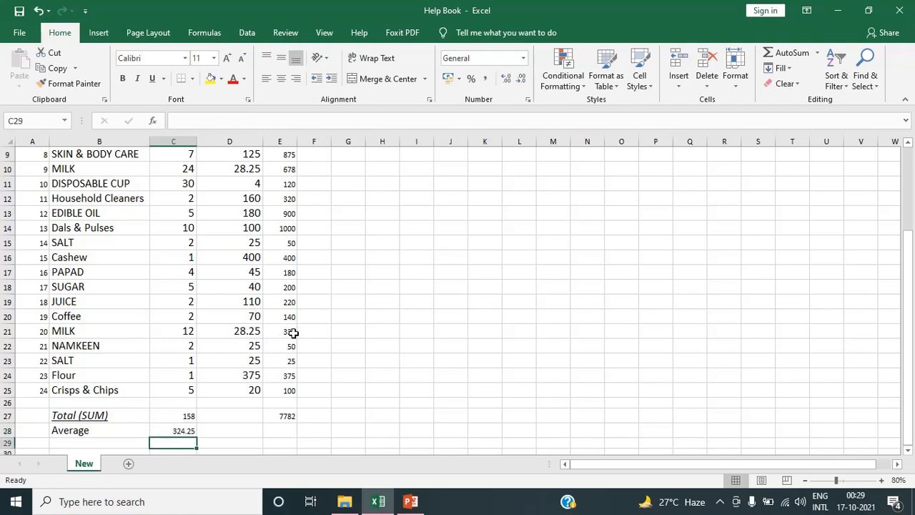
pyautogui.press('Left')
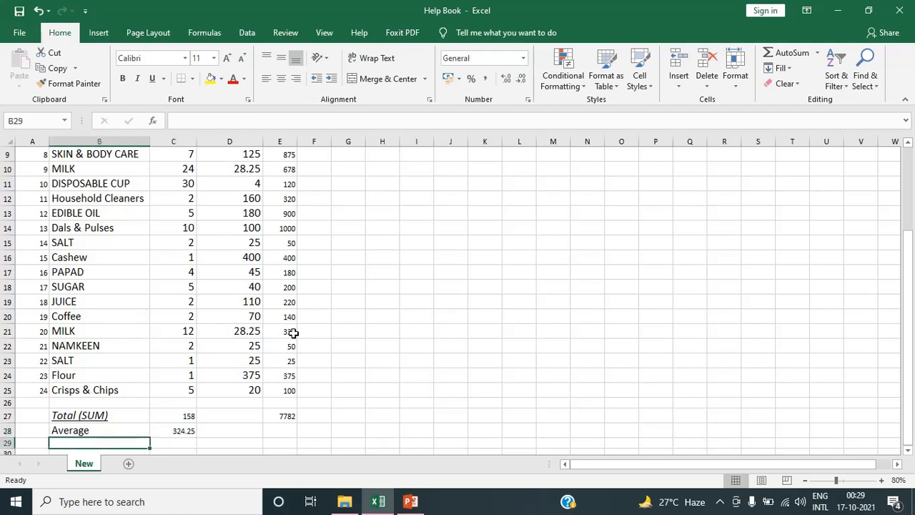
pyautogui.write('Max')
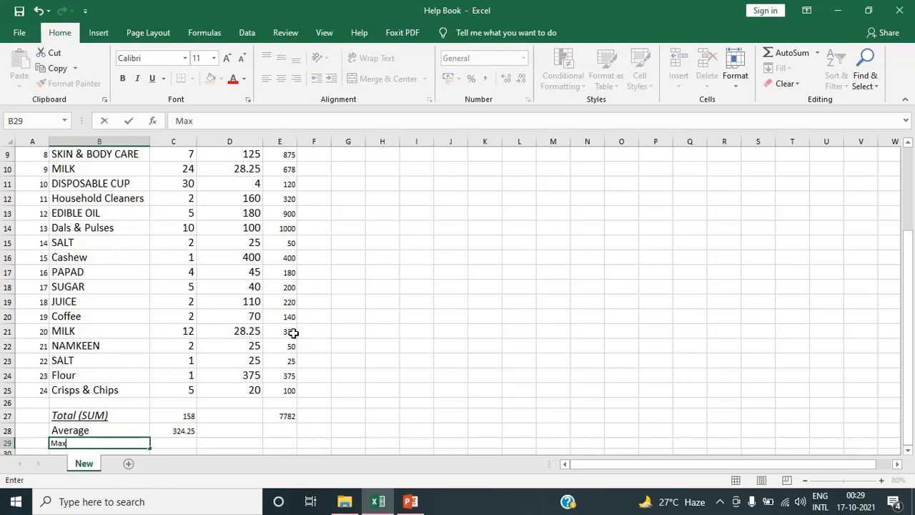
pyautogui.press('Tab')
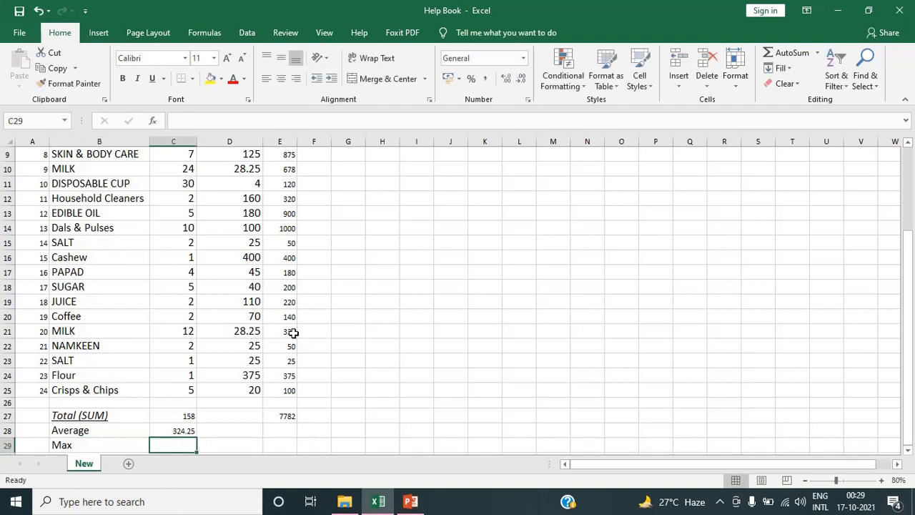
# Step: Calculate the maximum of the Quantity column with =MAX(C2:C25) in cell C29
pyautogui.click(908, 451)
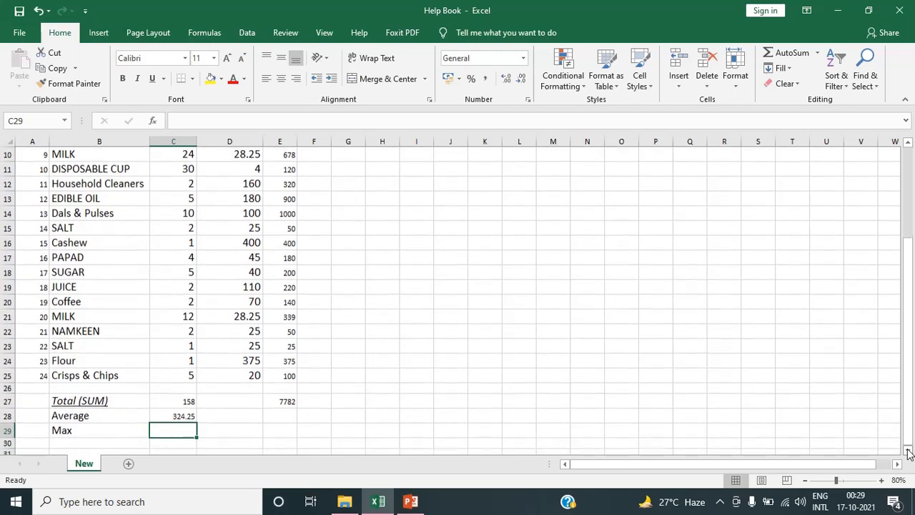
pyautogui.click(908, 450)
pyautogui.click(908, 450)
pyautogui.click(908, 451)
pyautogui.click(908, 450)
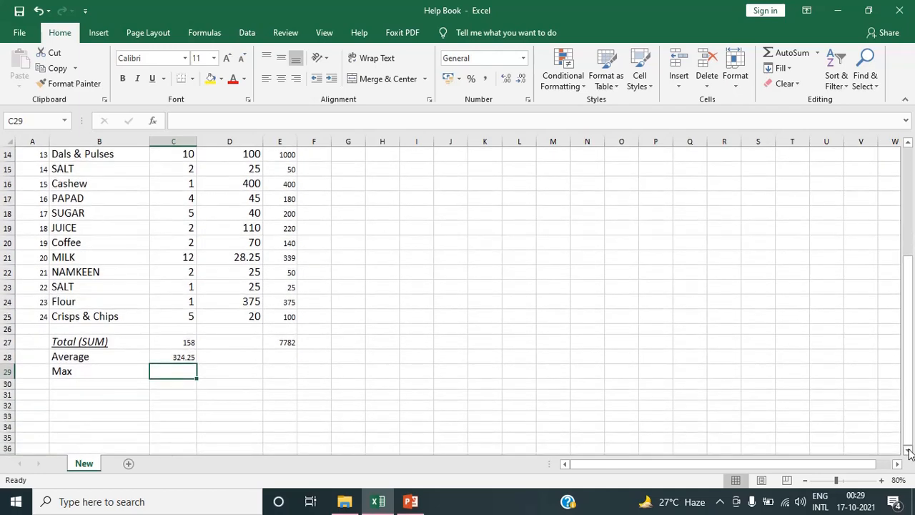
pyautogui.write('=ma')
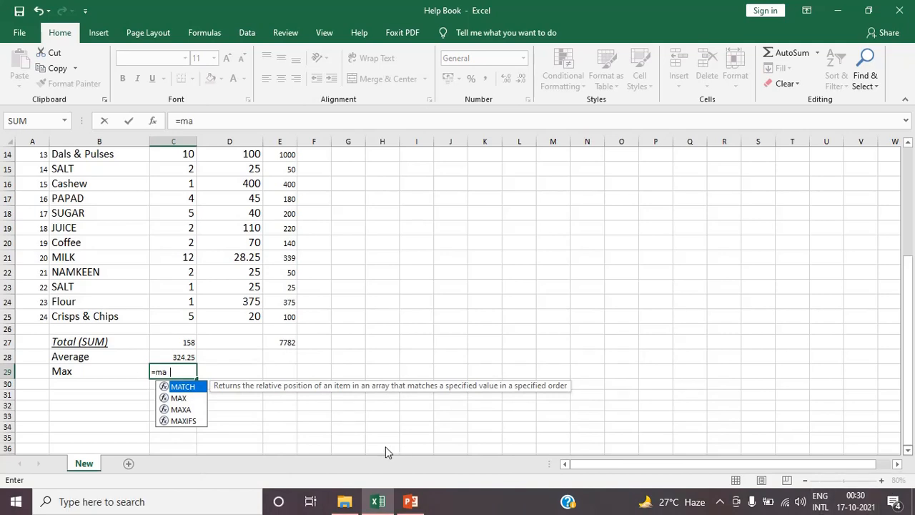
pyautogui.click(179, 403)
pyautogui.click(183, 372)
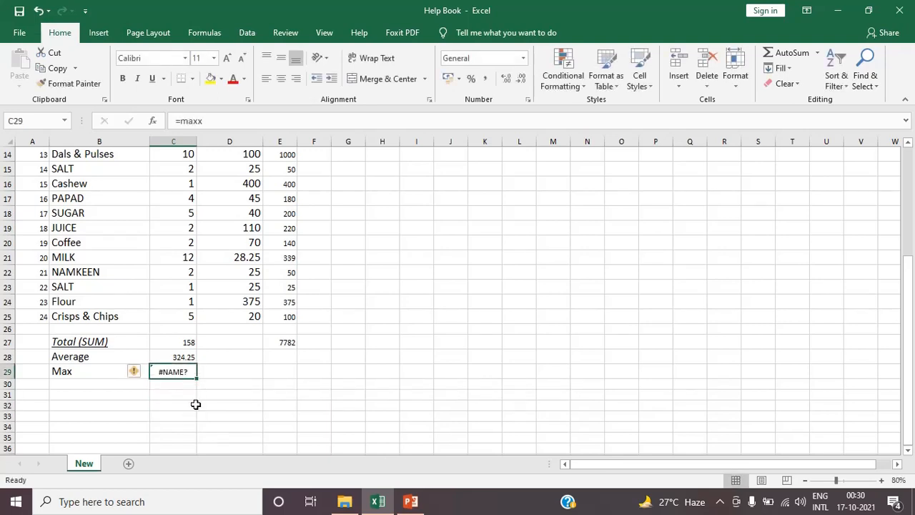
pyautogui.press('F2')
pyautogui.press('BackSpace')
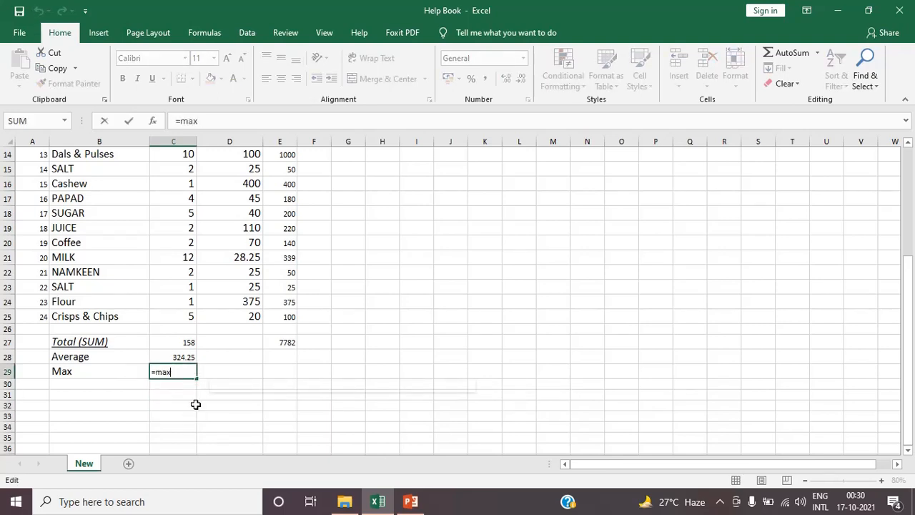
pyautogui.write('(')
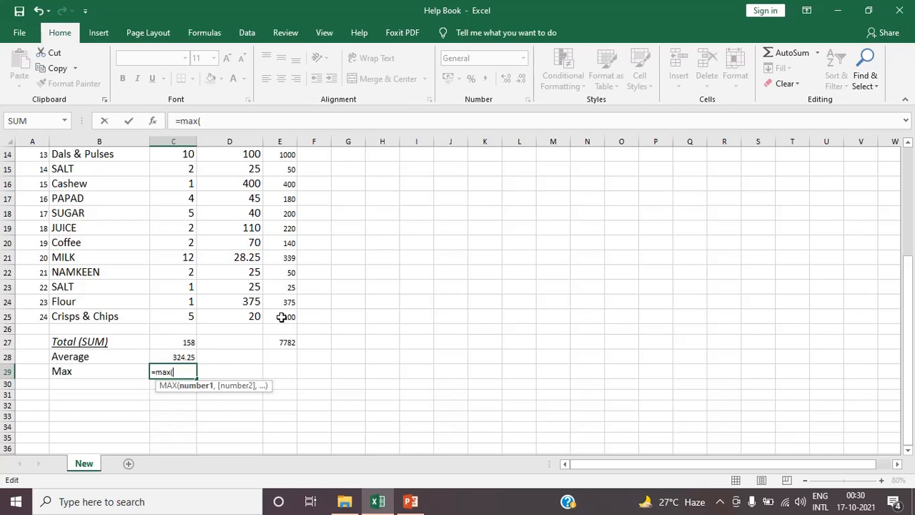
pyautogui.click(184, 313)
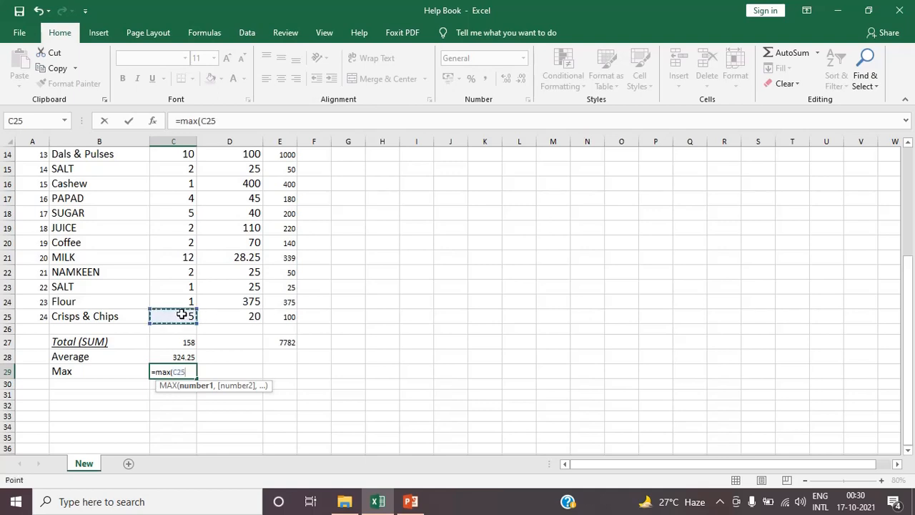
pyautogui.moveTo(184, 313)
pyautogui.mouseDown()
pyautogui.moveTo(175, 301)
pyautogui.moveTo(175, 228)
pyautogui.moveTo(181, 315)
pyautogui.mouseUp()
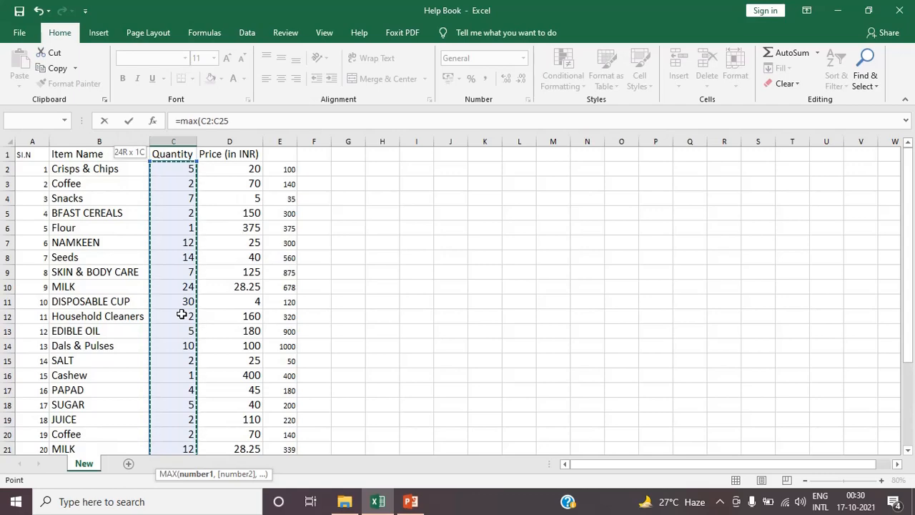
pyautogui.write(')')
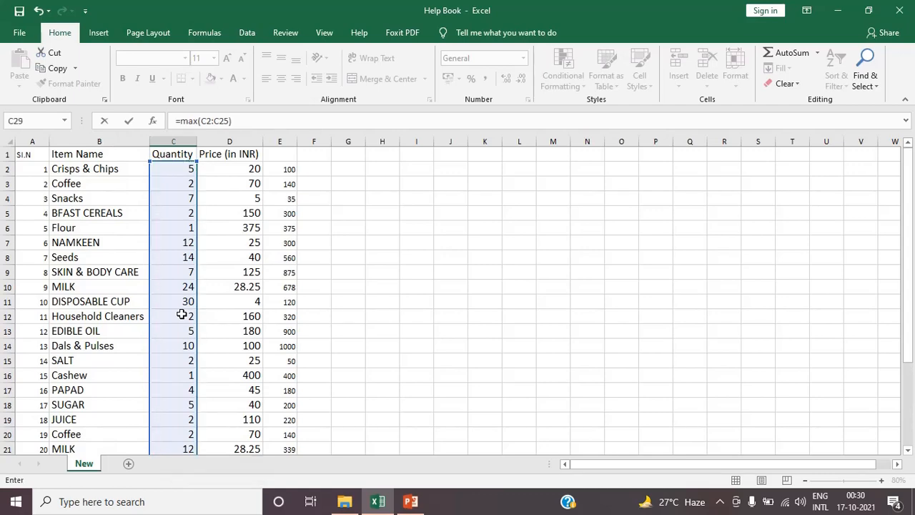
pyautogui.press('Return')
pyautogui.press('Up')
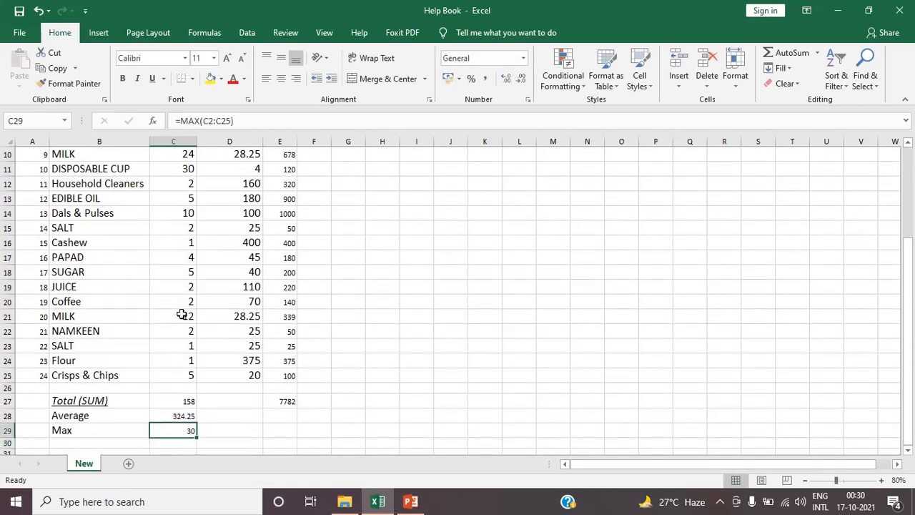
# Step: Check the Average and Max formulas in cells C28 and C29 and review the amounts in E2:E25
pyautogui.press('Up')
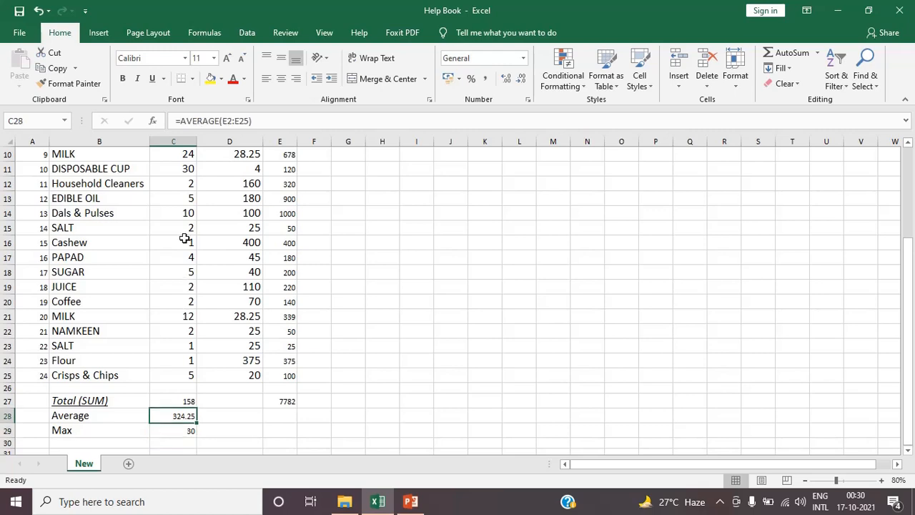
pyautogui.moveTo(124, 170); pyautogui.dragTo(190, 170)
pyautogui.click(181, 432)
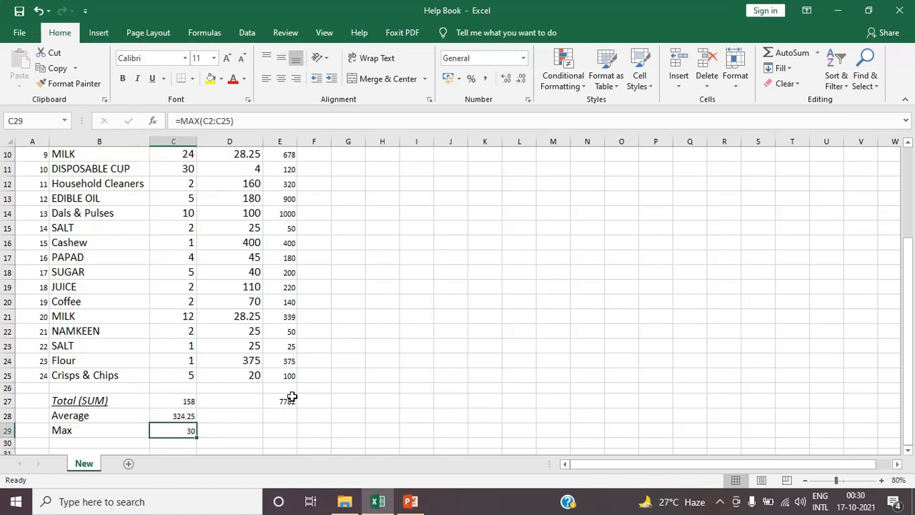
pyautogui.moveTo(295, 376); pyautogui.dragTo(286, 166)
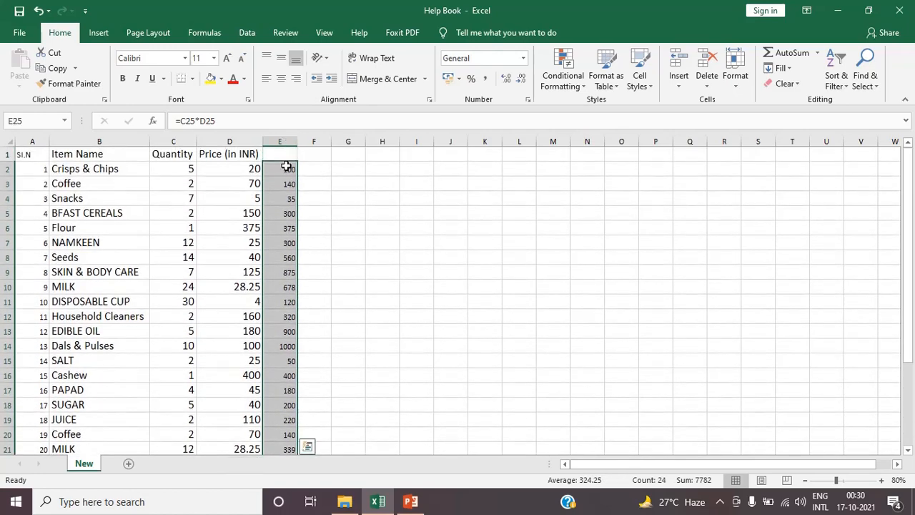
# Step: Enter the label Min in cell B30, below Max, and move to cell C30
pyautogui.press('Left')
pyautogui.press('Down')
pyautogui.press('Down')
pyautogui.press('Down')
pyautogui.press('Down')
pyautogui.press('Down')
pyautogui.press('Down')
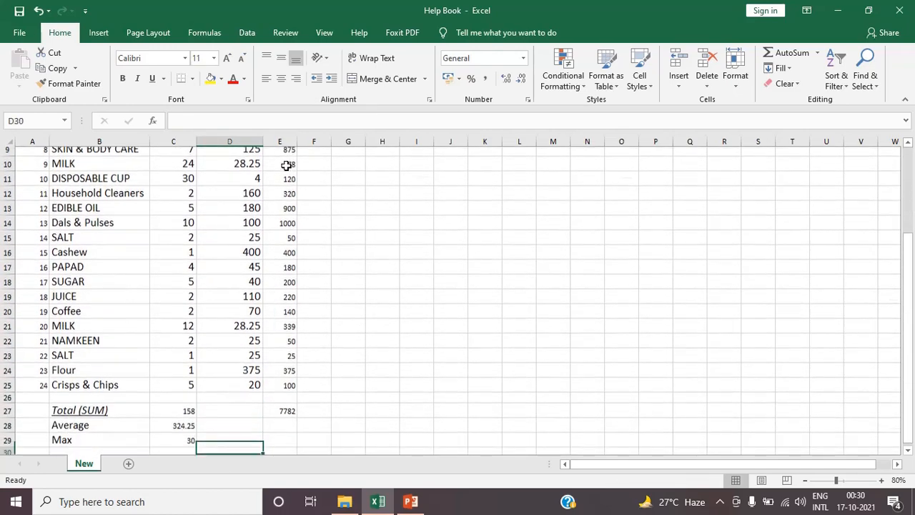
pyautogui.press('Left')
pyautogui.press('Left')
pyautogui.press('Left')
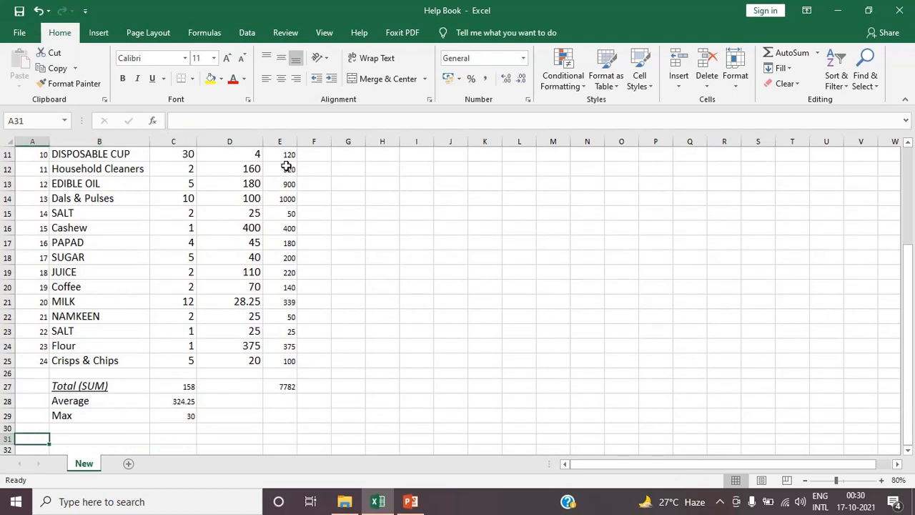
pyautogui.press('Right')
pyautogui.press('Up')
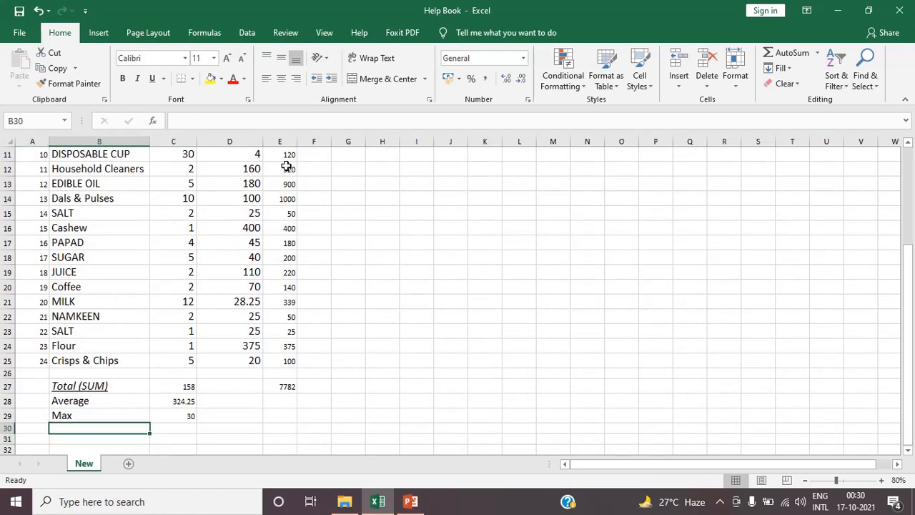
pyautogui.write('Mi')
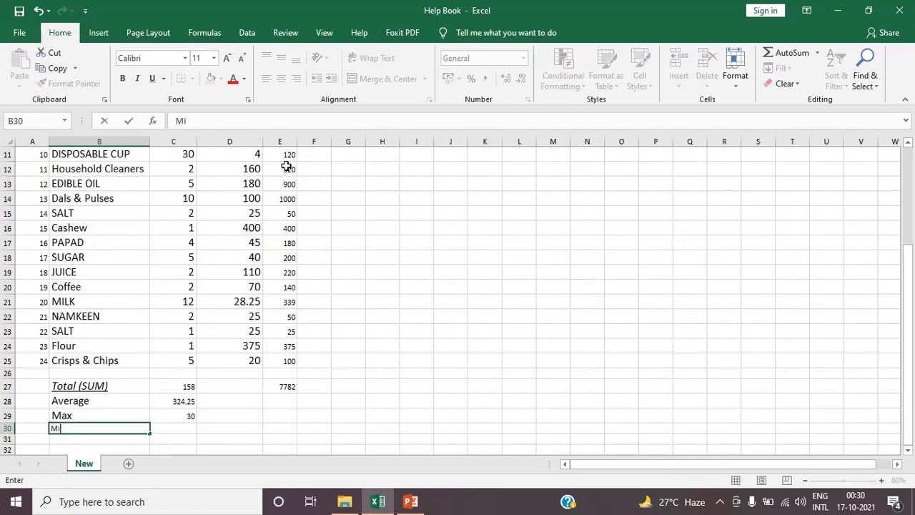
pyautogui.write('n')
pyautogui.press('Tab')
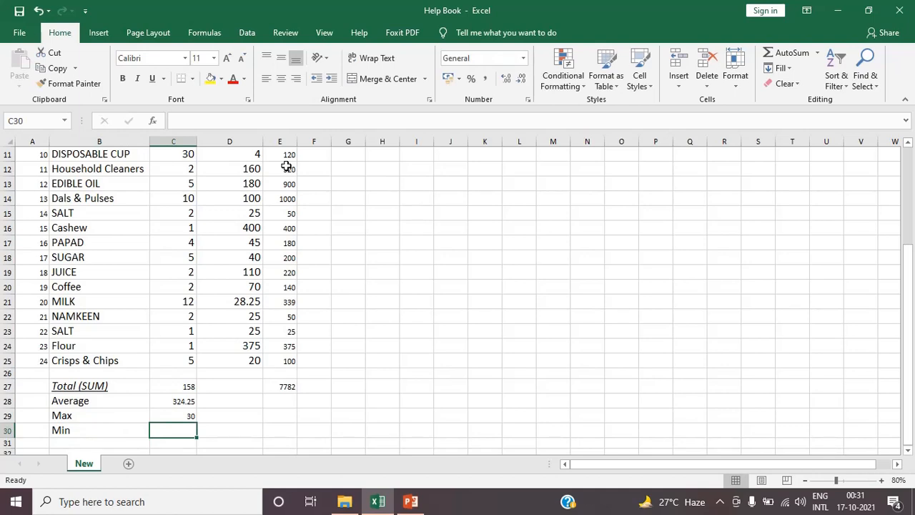
# Step: Calculate the minimum of the Quantity column with =MIN(C2:C25) in cell C30 and check the formula
pyautogui.write('=')
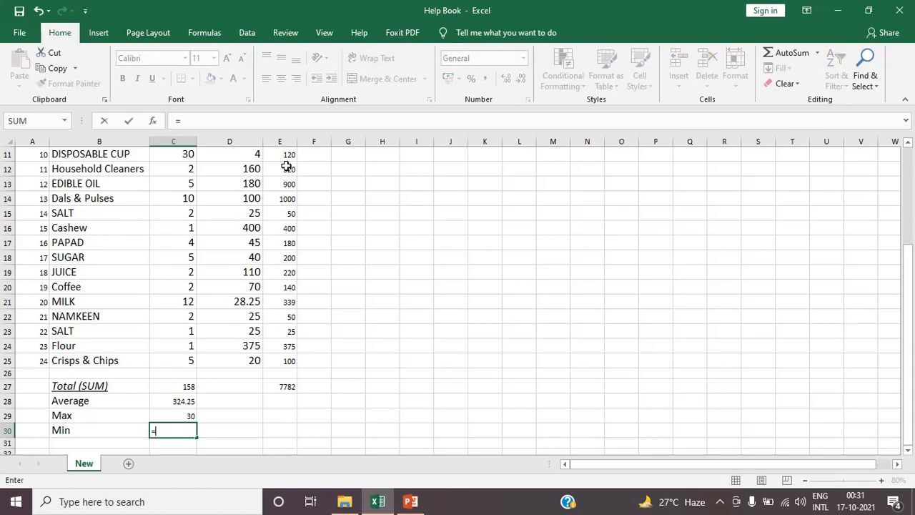
pyautogui.write('min')
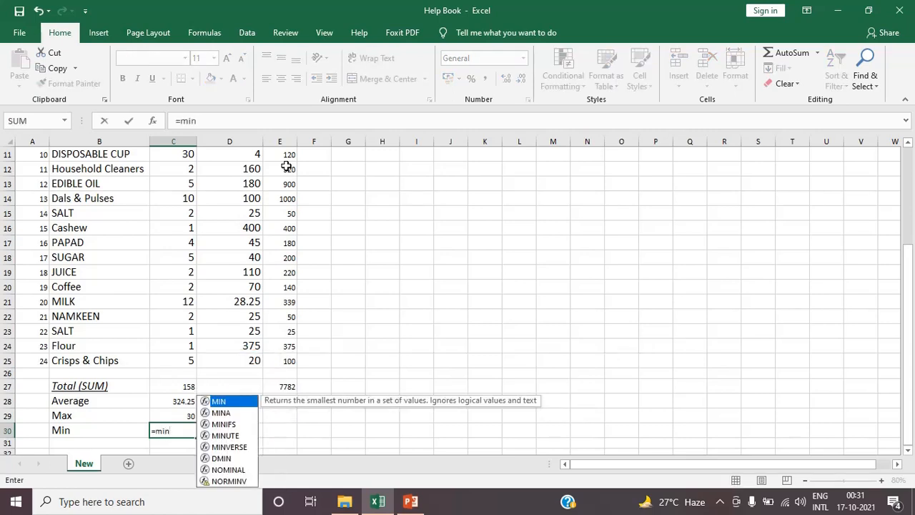
pyautogui.write('(')
pyautogui.press('Up')
pyautogui.press('Up')
pyautogui.press('Up')
pyautogui.press('Up')
pyautogui.press('Up')
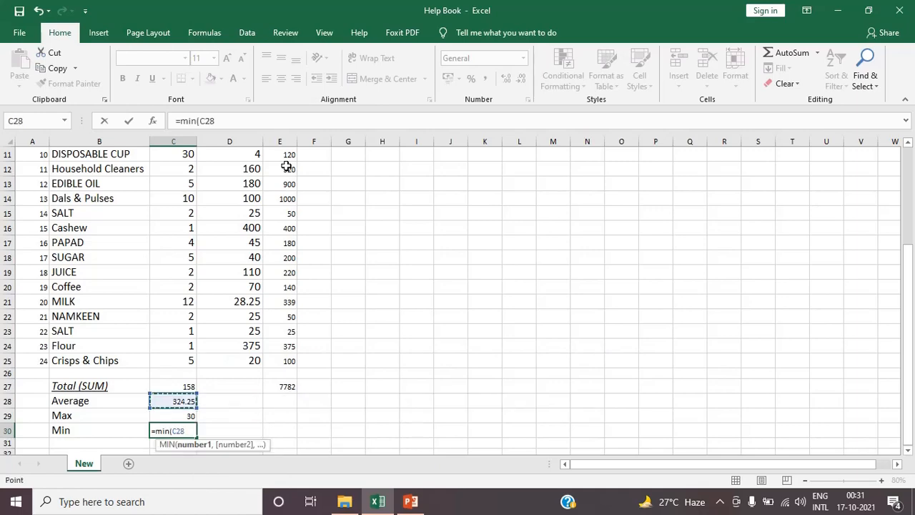
pyautogui.hotkey('shift', 'Up')
pyautogui.hotkey('shift', 'Up')
pyautogui.hotkey('shift', 'Up')
pyautogui.hotkey('shift', 'Up')
pyautogui.hotkey('shift', 'Up')
pyautogui.hotkey('shift', 'Up')
pyautogui.hotkey('shift', 'Up')
pyautogui.hotkey('shift', 'Up')
pyautogui.hotkey('shift', 'Up')
pyautogui.hotkey('shift', 'Up')
pyautogui.hotkey('shift', 'Up')
pyautogui.hotkey('shift', 'Up')
pyautogui.hotkey('shift', 'Up')
pyautogui.hotkey('shift', 'Up')
pyautogui.hotkey('shift', 'Up')
pyautogui.hotkey('shift', 'Up')
pyautogui.hotkey('shift', 'Up')
pyautogui.hotkey('shift', 'Up')
pyautogui.hotkey('shift', 'Up')
pyautogui.hotkey('shift', 'Up')
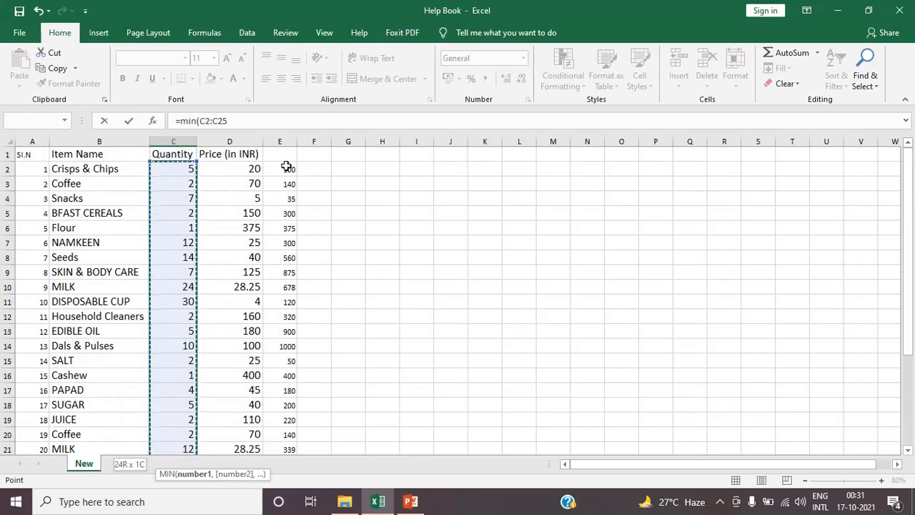
pyautogui.press('Return')
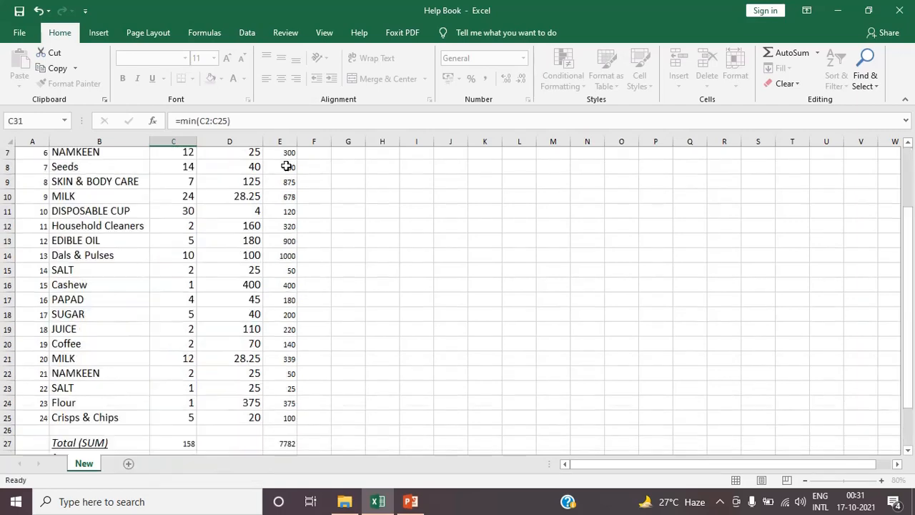
pyautogui.press('Up')
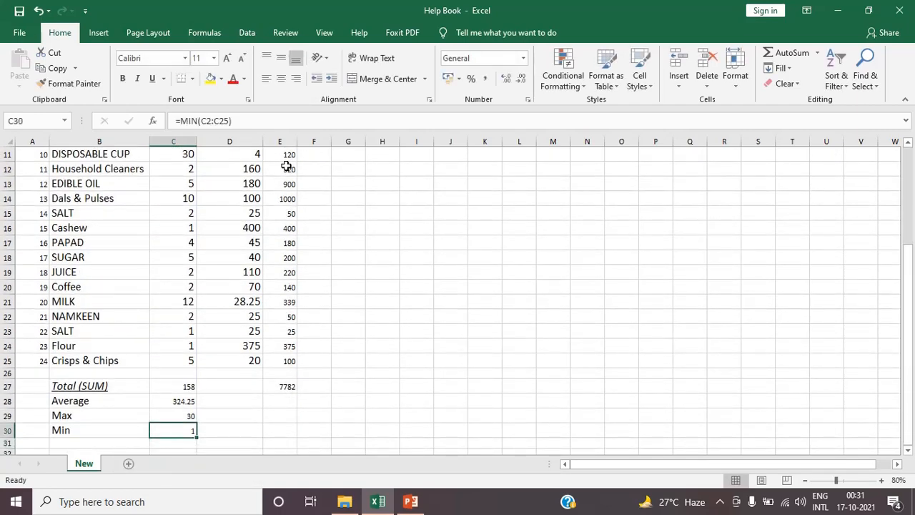
# Step: Set the quantity of the Flour item in cell C24 to 0.5
pyautogui.press('Up')
pyautogui.press('Up')
pyautogui.press('Up')
pyautogui.press('Up')
pyautogui.press('Up')
pyautogui.press('Up')
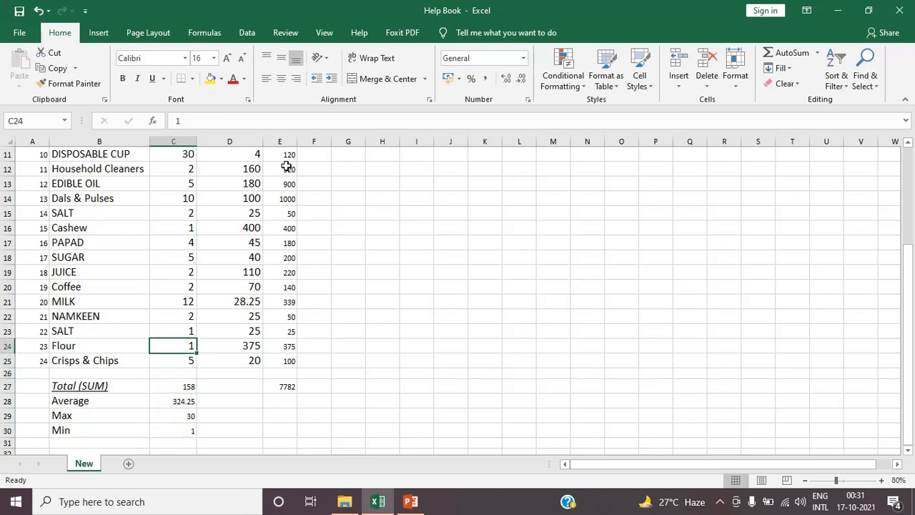
pyautogui.write('.5')
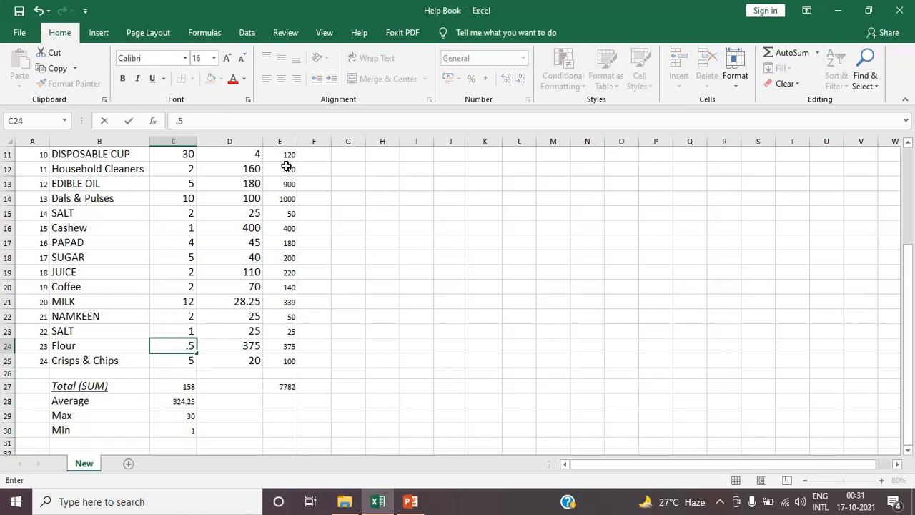
pyautogui.press('Return')
# Step: Review the recalculated summary values in cells C27 to C30 and compare the minimum with the Flour quantity in C24
pyautogui.press('Down')
pyautogui.press('Down')
pyautogui.press('Down')
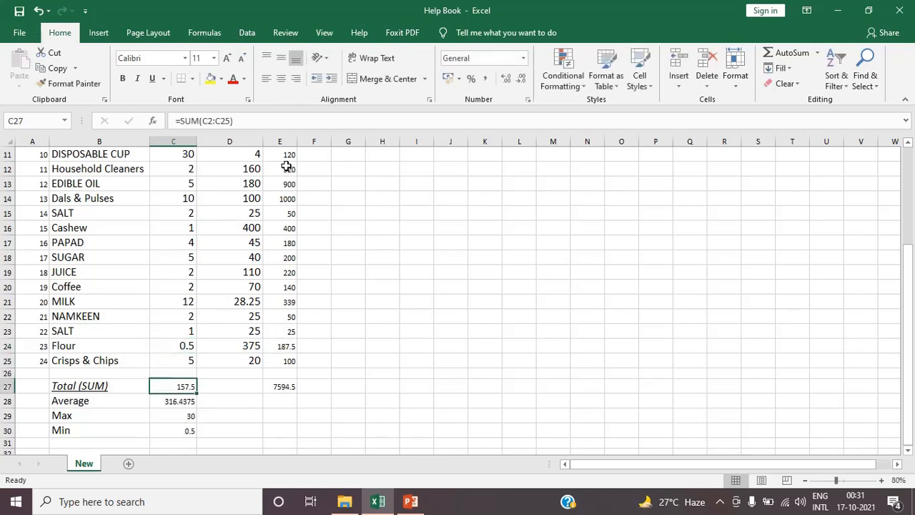
pyautogui.press('Down')
pyautogui.press('Down')
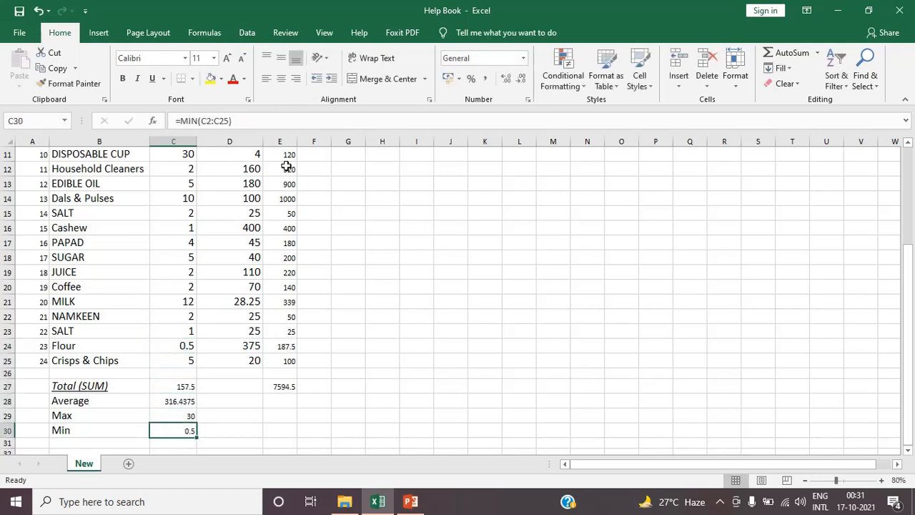
pyautogui.press('Up')
pyautogui.press('Up')
pyautogui.press('Up')
pyautogui.press('Up')
pyautogui.press('Up')
pyautogui.press('Up')
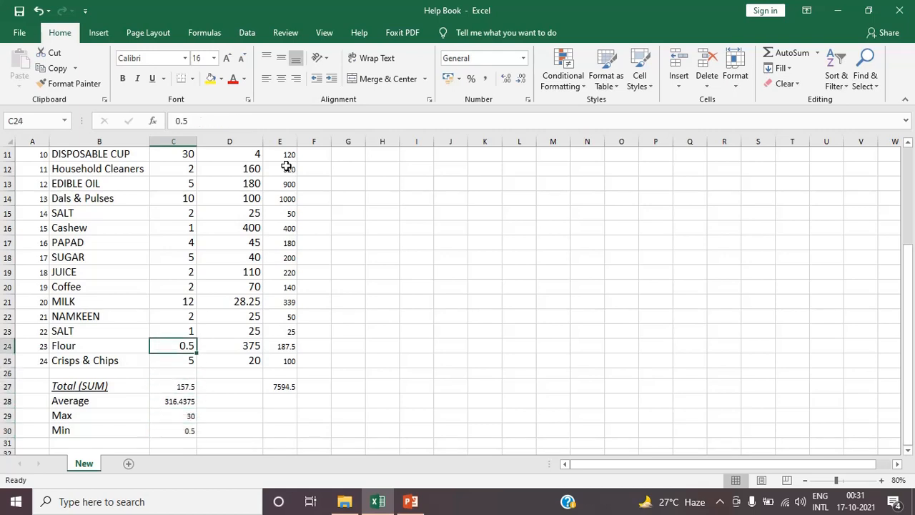
# Step: Enter the label count in cell B31, below Min, and move along the row to cell D31
pyautogui.press('Down')
pyautogui.press('Down')
pyautogui.press('Down')
pyautogui.press('Down')
pyautogui.press('Down')
pyautogui.press('Down')
pyautogui.press('Down')
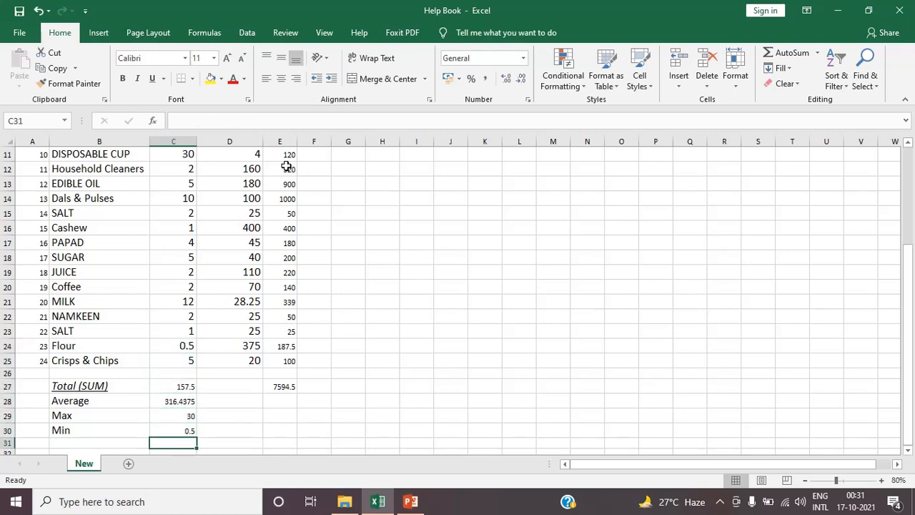
pyautogui.press('Left')
pyautogui.press('Up')
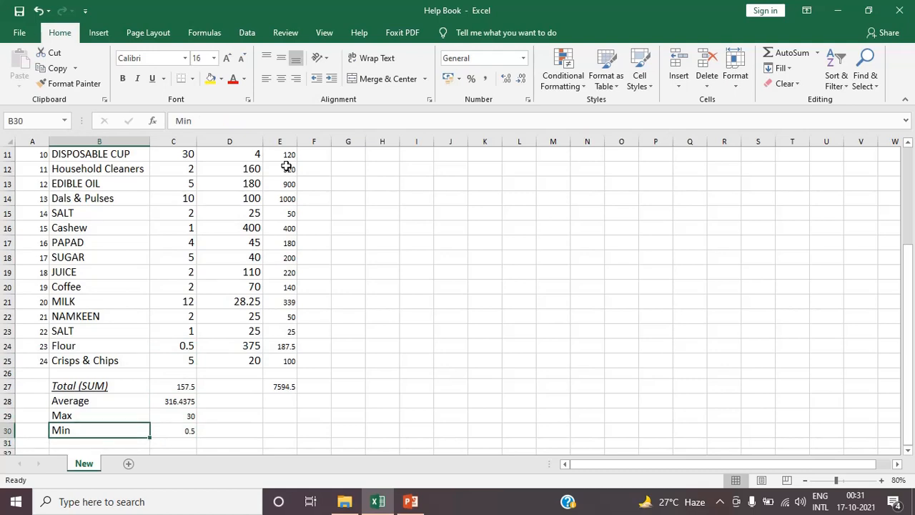
pyautogui.press('Down')
pyautogui.write('c')
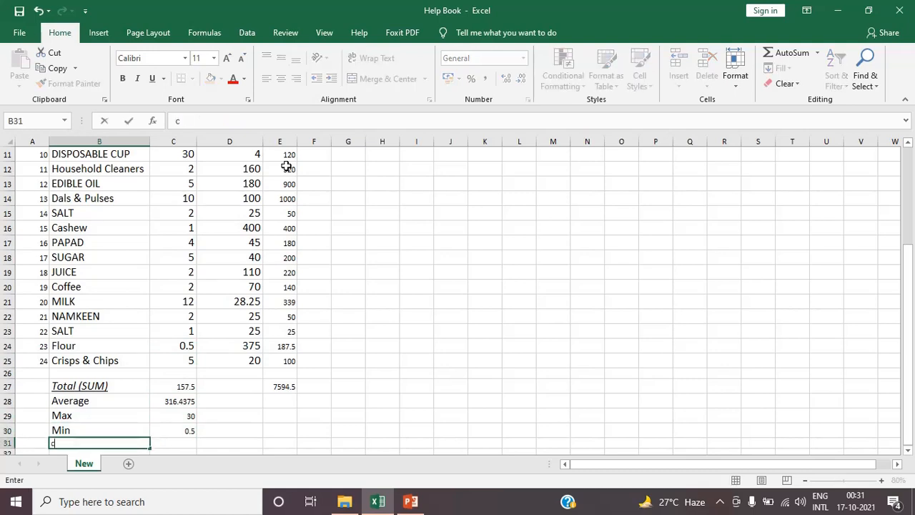
pyautogui.write('ount')
pyautogui.press('Tab')
pyautogui.press('Tab')
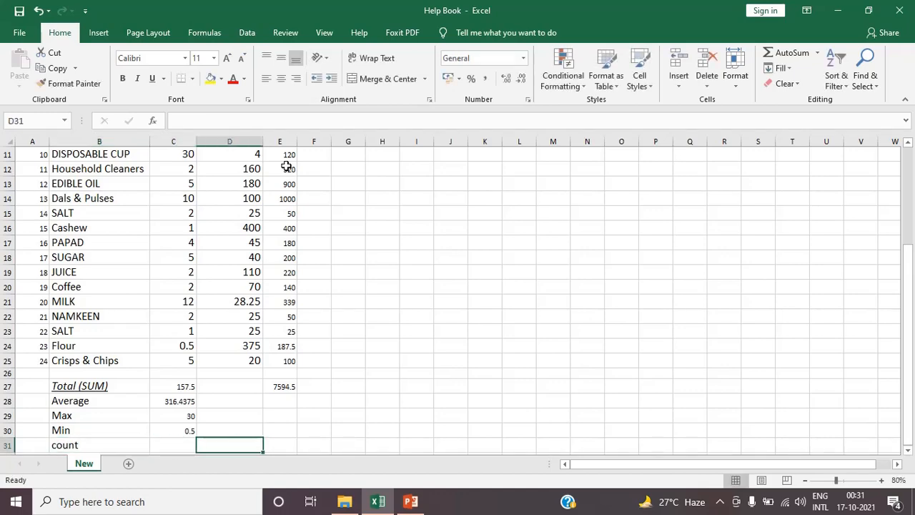
# Step: Count the Quantity entries with =COUNT(C2:C25) in cell C31 and compare the result with the last serial number in A25
pyautogui.click(908, 451)
pyautogui.click(908, 451)
pyautogui.click(908, 450)
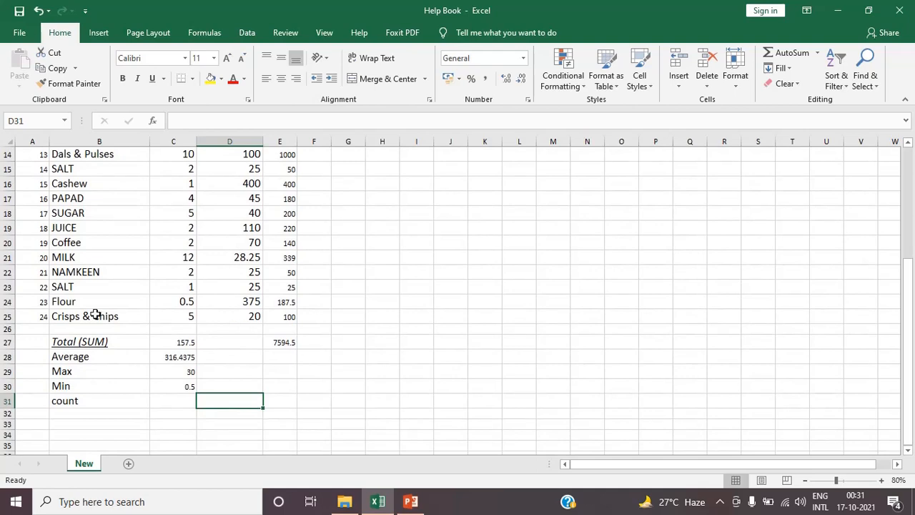
pyautogui.click(36, 320)
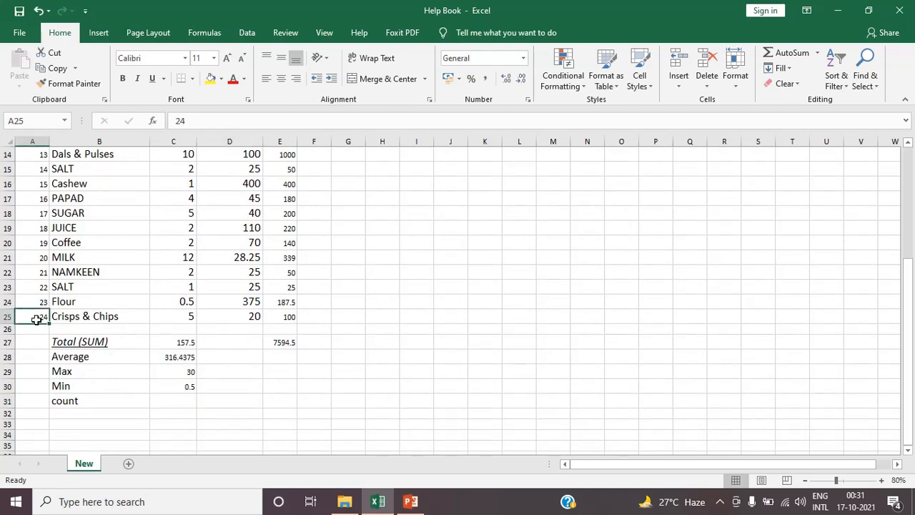
pyautogui.press('Right')
pyautogui.press('Right')
pyautogui.press('Down')
pyautogui.press('Down')
pyautogui.press('Down')
pyautogui.press('Down')
pyautogui.press('Down')
pyautogui.press('Down')
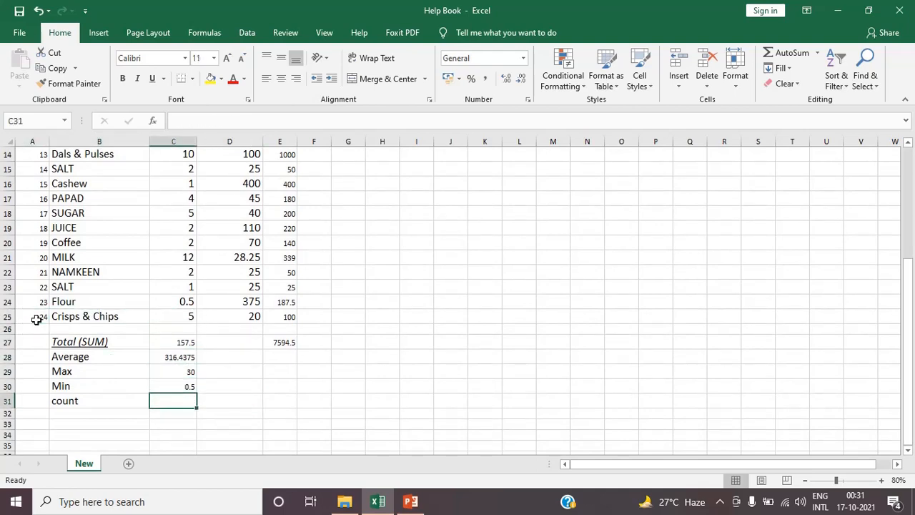
pyautogui.write('=')
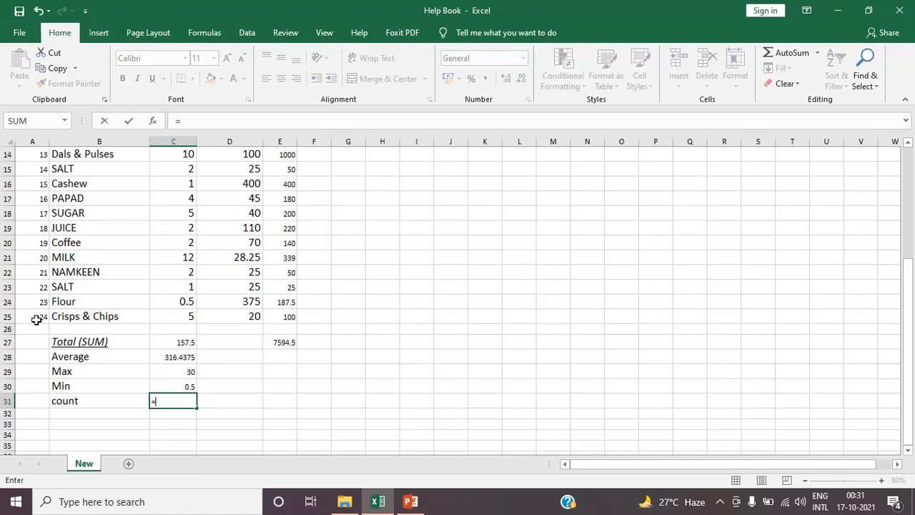
pyautogui.write('coun')
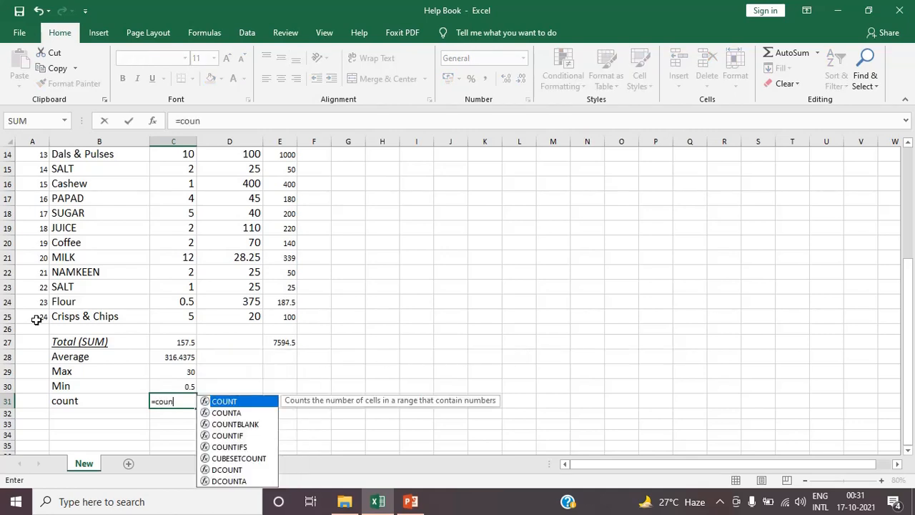
pyautogui.write('t(')
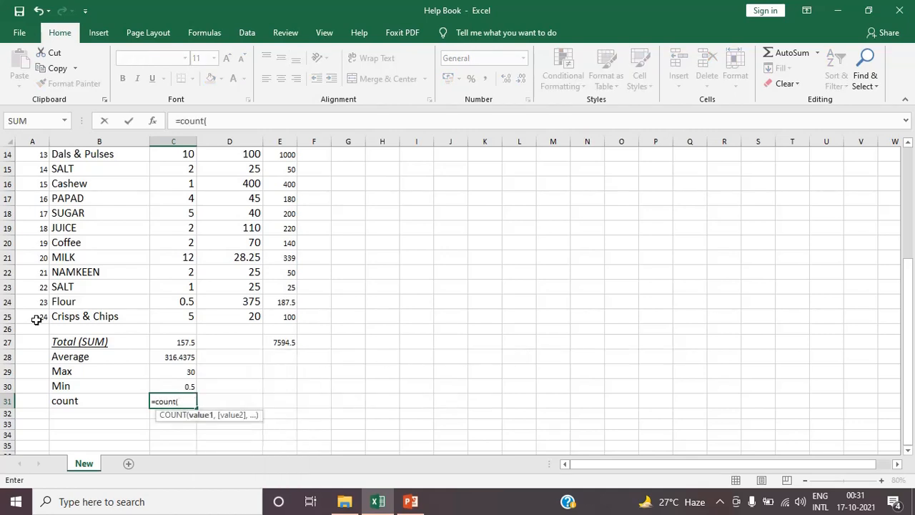
pyautogui.press('Up')
pyautogui.press('Up')
pyautogui.press('Up')
pyautogui.press('Up')
pyautogui.press('Up')
pyautogui.press('Up')
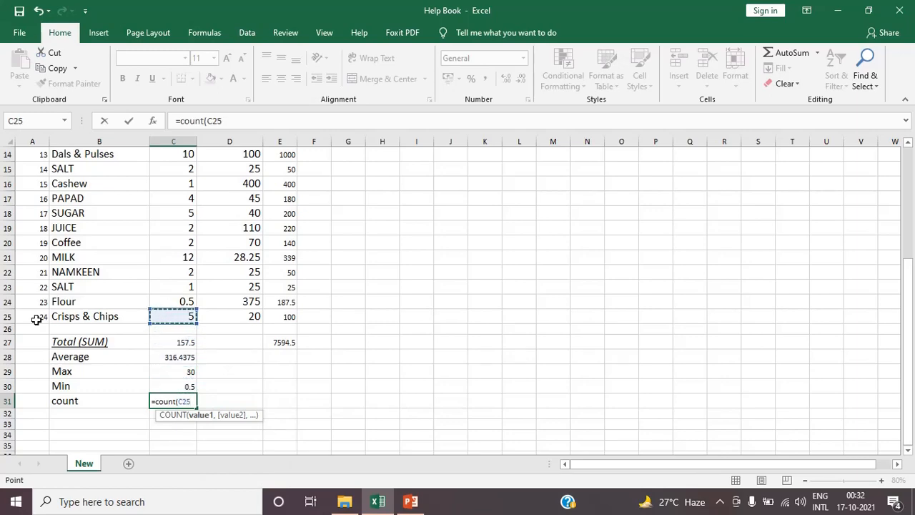
pyautogui.hotkey('shift', 'Up')
pyautogui.hotkey('shift', 'Up')
pyautogui.hotkey('shift', 'Up')
pyautogui.hotkey('shift', 'Up')
pyautogui.hotkey('shift', 'Up')
pyautogui.hotkey('shift', 'Up')
pyautogui.hotkey('shift', 'Up')
pyautogui.hotkey('shift', 'Up')
pyautogui.hotkey('shift', 'Up')
pyautogui.hotkey('shift', 'Up')
pyautogui.hotkey('shift', 'Up')
pyautogui.hotkey('shift', 'Up')
pyautogui.hotkey('shift', 'Up')
pyautogui.hotkey('shift', 'Up')
pyautogui.hotkey('shift', 'Up')
pyautogui.hotkey('shift', 'Up')
pyautogui.hotkey('shift', 'Up')
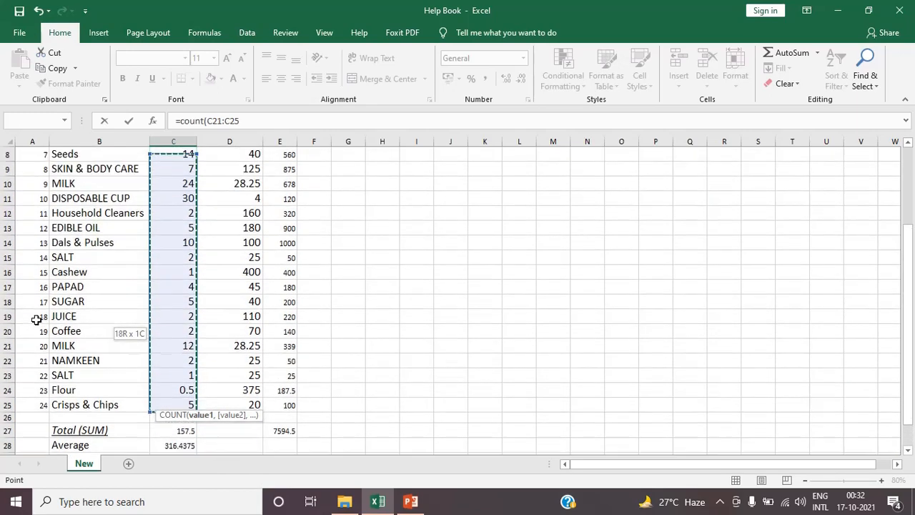
pyautogui.hotkey('shift', 'Up')
pyautogui.hotkey('shift', 'Up')
pyautogui.hotkey('shift', 'Up')
pyautogui.hotkey('shift', 'Up')
pyautogui.hotkey('shift', 'Up')
pyautogui.hotkey('shift', 'Up')
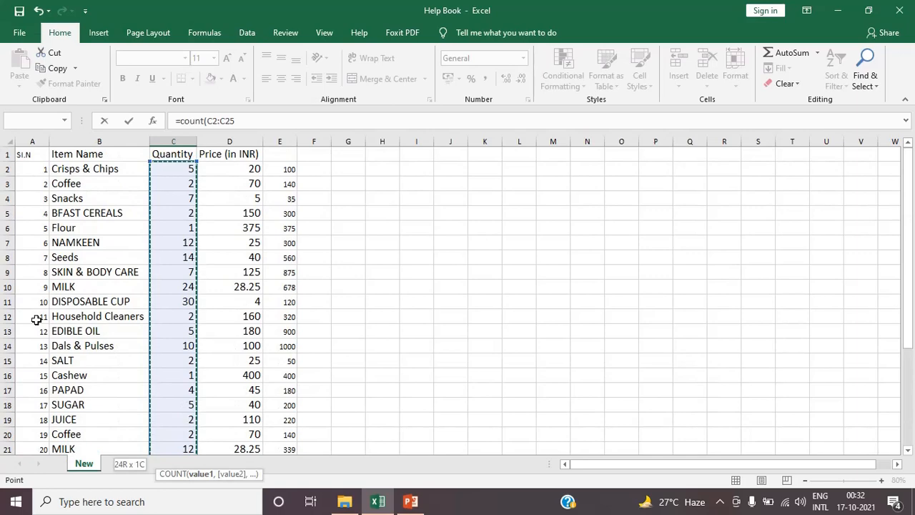
pyautogui.press('Return')
pyautogui.press('Up')
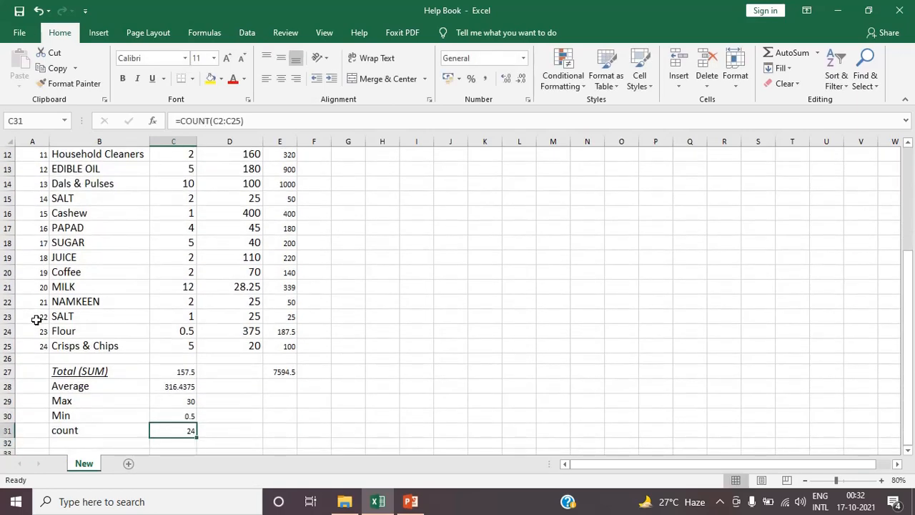
pyautogui.click(30, 345)
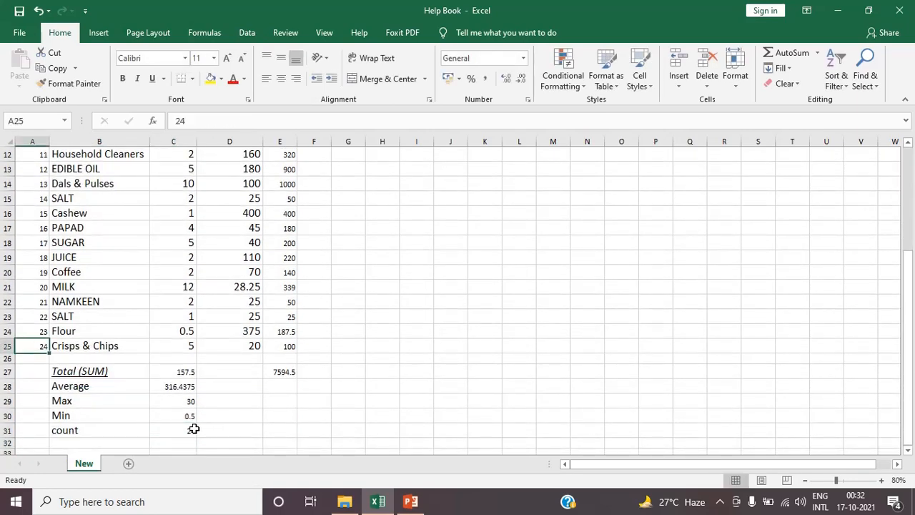
# Step: Set the font size of the summary labels and values in B27:C31 to 18
pyautogui.moveTo(102, 367); pyautogui.dragTo(183, 436)
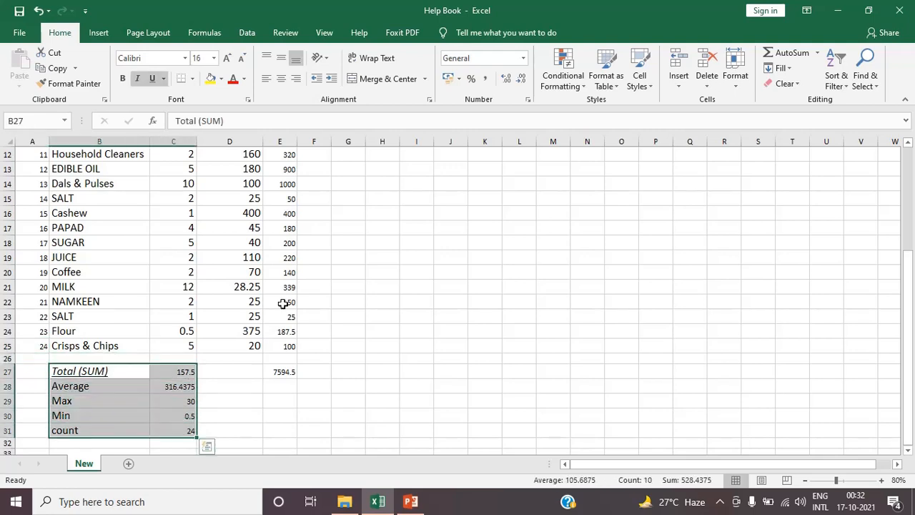
pyautogui.click(214, 58)
pyautogui.click(199, 163)
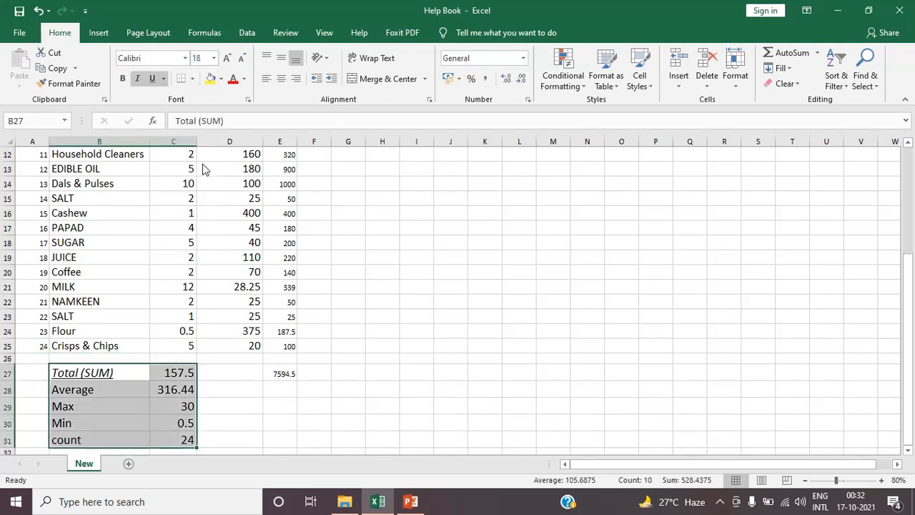
pyautogui.scroll(-5, 906, 455)
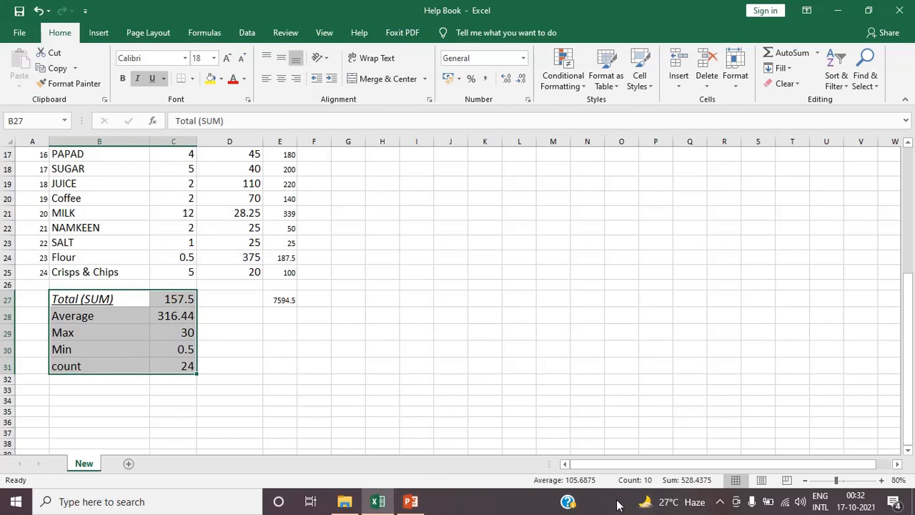
pyautogui.click(720, 501)
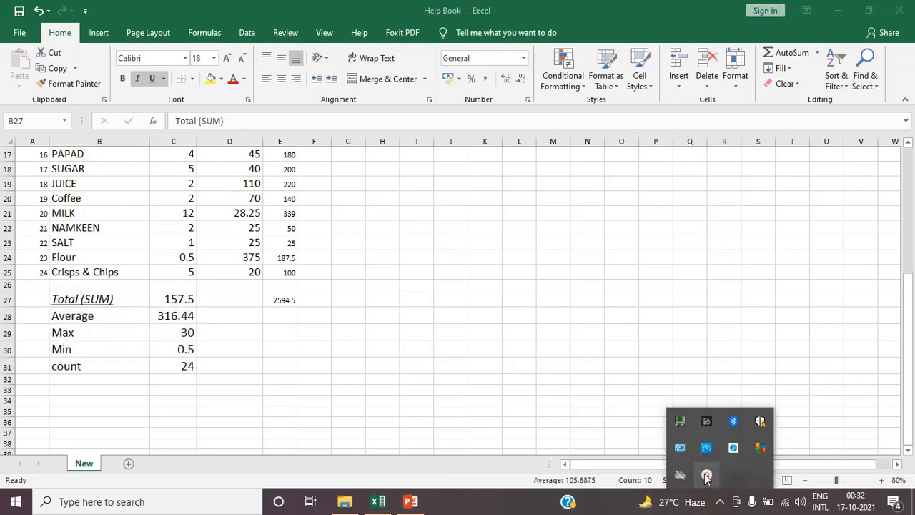
pyautogui.click(706, 475)
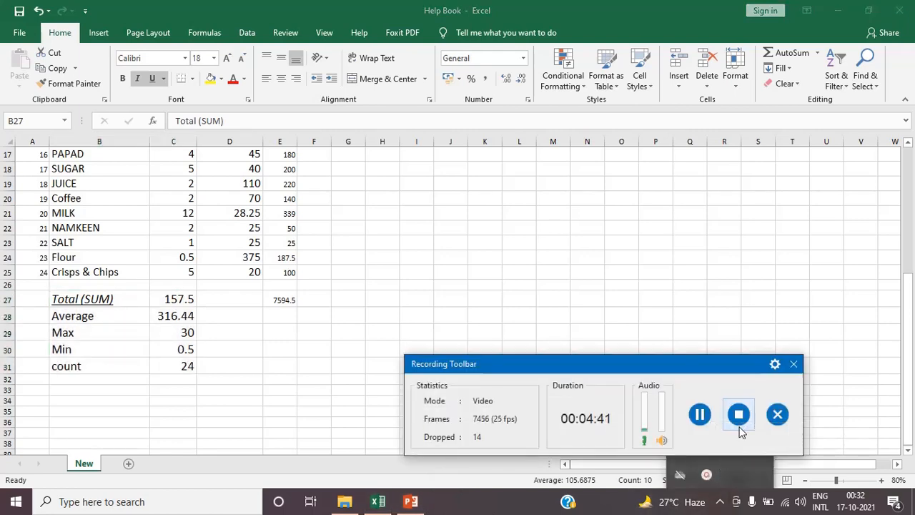